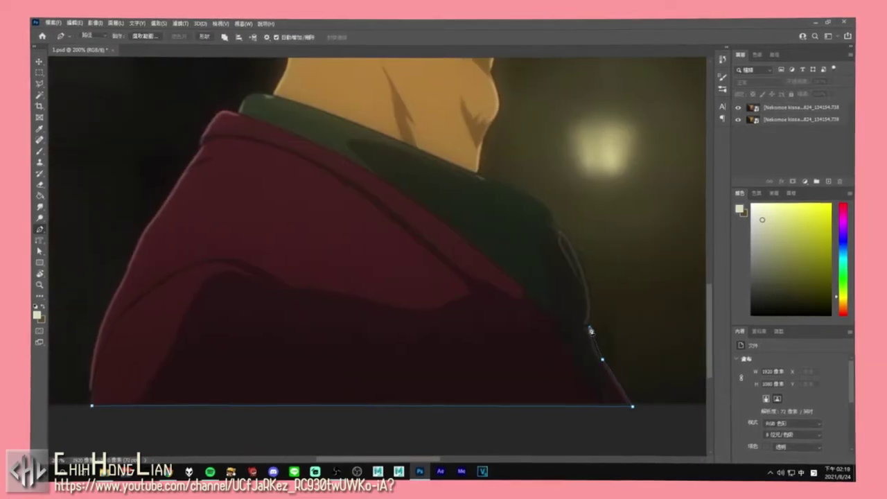
Step: Trace the Pen path up the collar edge, past the neck and along the jawline
{"action": "left_click", "coordinate": [568, 236]}
{"action": "left_click", "coordinate": [557, 227]}
{"action": "left_click", "coordinate": [548, 208]}
{"action": "left_click", "coordinate": [529, 199]}
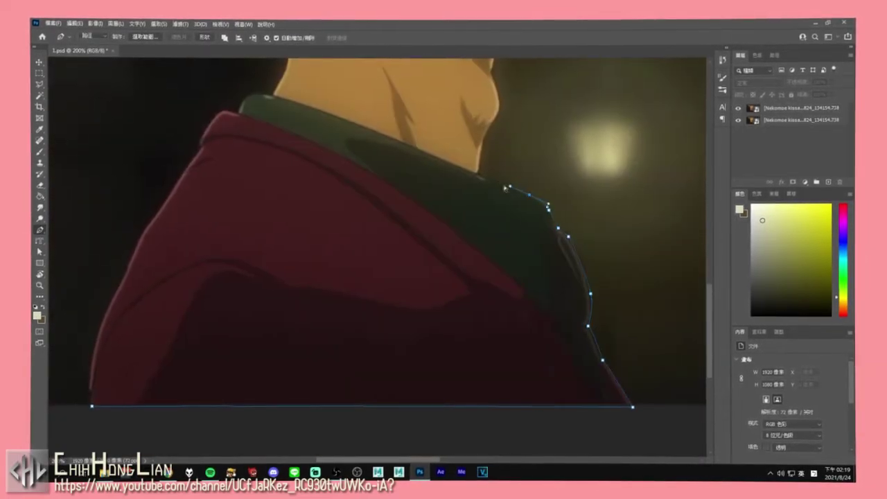
{"action": "left_click", "coordinate": [480, 174]}
{"action": "scroll", "coordinate": [486, 228], "scroll_direction": "up", "scroll_amount": 3}
{"action": "scroll", "coordinate": [499, 152], "scroll_direction": "up", "scroll_amount": 2}
{"action": "left_click", "coordinate": [510, 179]}
{"action": "left_click", "coordinate": [524, 187]}
{"action": "left_click", "coordinate": [533, 189]}
{"action": "left_click", "coordinate": [541, 193]}
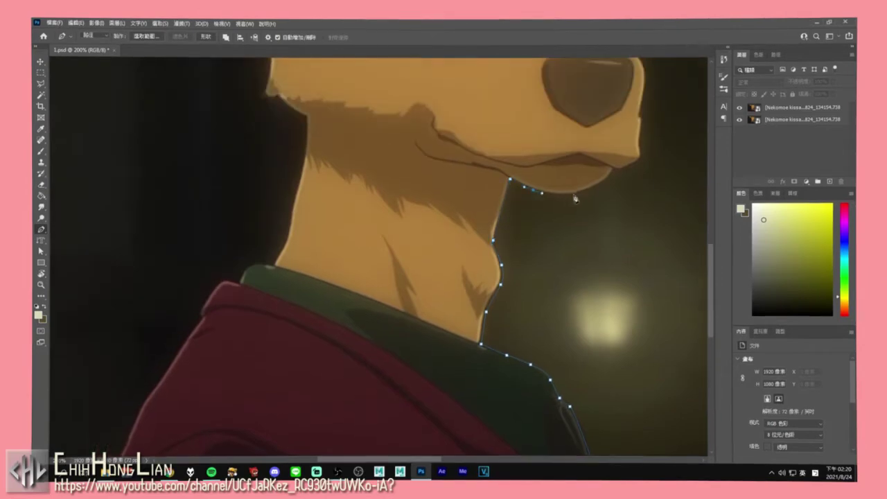
Step: Continue the outline past the chin to the muzzle and up the cheek
{"action": "left_click", "coordinate": [630, 164]}
{"action": "left_click", "coordinate": [636, 161]}
{"action": "left_click", "coordinate": [640, 156]}
{"action": "scroll", "coordinate": [640, 173], "scroll_direction": "up", "scroll_amount": 1}
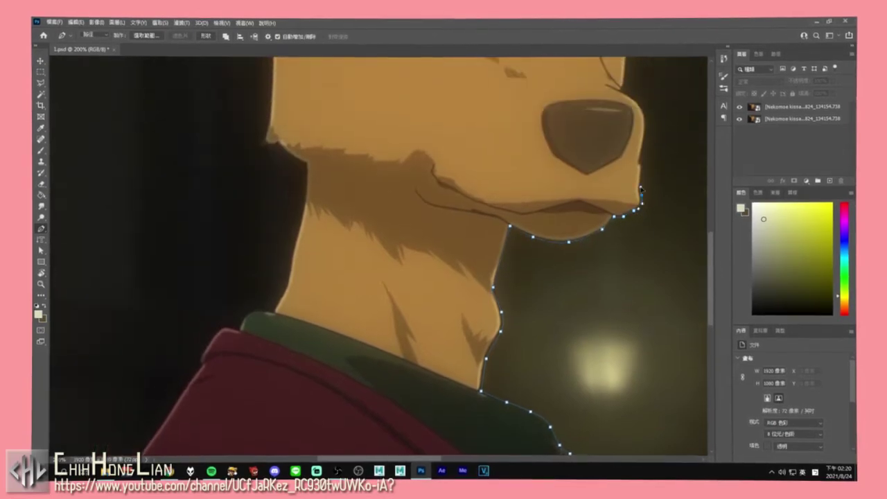
{"action": "scroll", "coordinate": [642, 170], "scroll_direction": "up", "scroll_amount": 1}
{"action": "scroll", "coordinate": [640, 208], "scroll_direction": "up", "scroll_amount": 1}
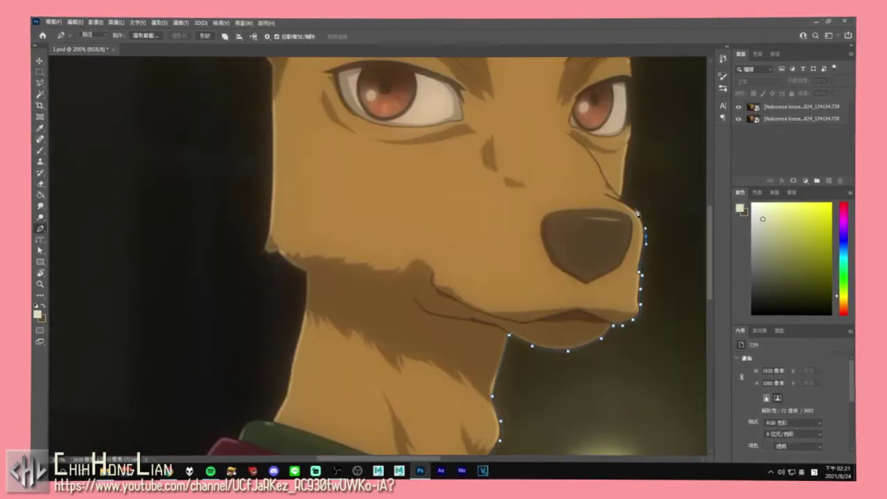
{"action": "left_click", "coordinate": [644, 240]}
{"action": "left_click", "coordinate": [634, 212]}
{"action": "left_click", "coordinate": [622, 203]}
{"action": "scroll", "coordinate": [627, 207], "scroll_direction": "up", "scroll_amount": 1}
{"action": "scroll", "coordinate": [632, 177], "scroll_direction": "up", "scroll_amount": 1}
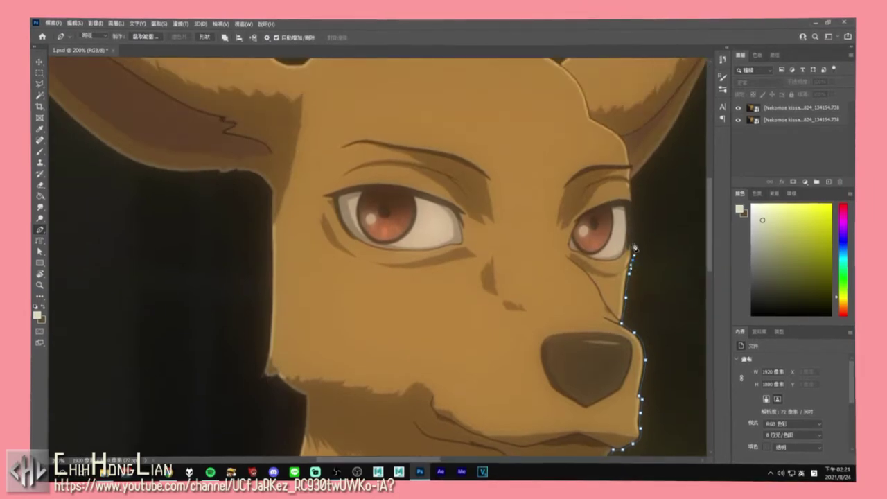
Step: Extend the path up the ear and across the head top, curving around the horn tip
{"action": "left_click_drag", "start_coordinate": [635, 206], "coordinate": [458, 311]}
{"action": "left_click", "coordinate": [492, 242]}
{"action": "left_click", "coordinate": [516, 187]}
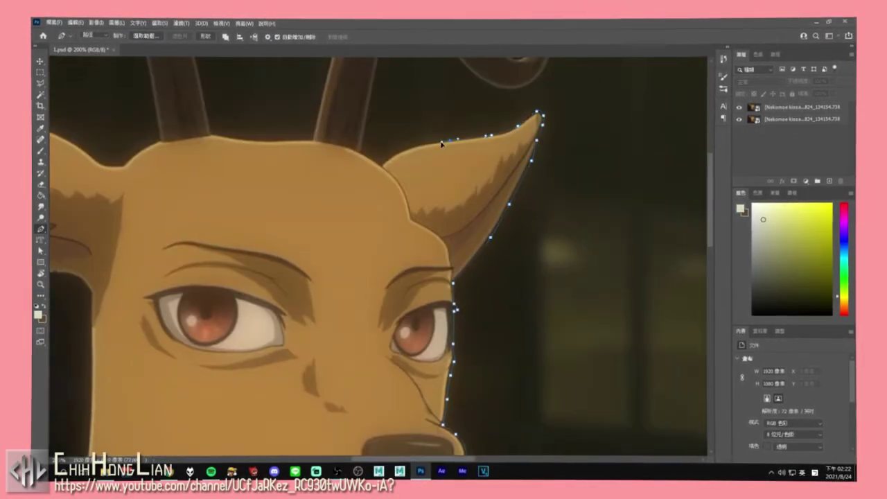
{"action": "left_click", "coordinate": [397, 152]}
{"action": "left_click", "coordinate": [381, 165]}
{"action": "scroll", "coordinate": [381, 165], "scroll_direction": "up", "scroll_amount": 1}
{"action": "left_click", "coordinate": [361, 206]}
{"action": "scroll", "coordinate": [391, 139], "scroll_direction": "up", "scroll_amount": 1}
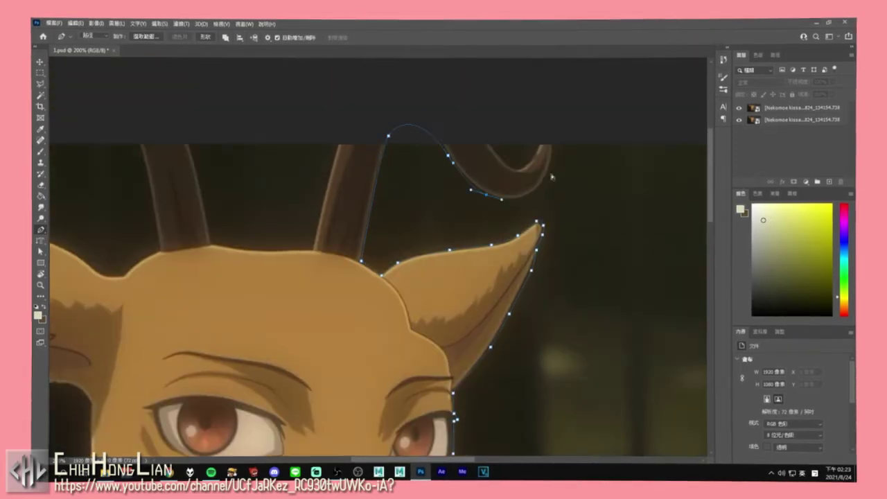
{"action": "left_click_drag", "start_coordinate": [509, 231], "coordinate": [510, 226]}
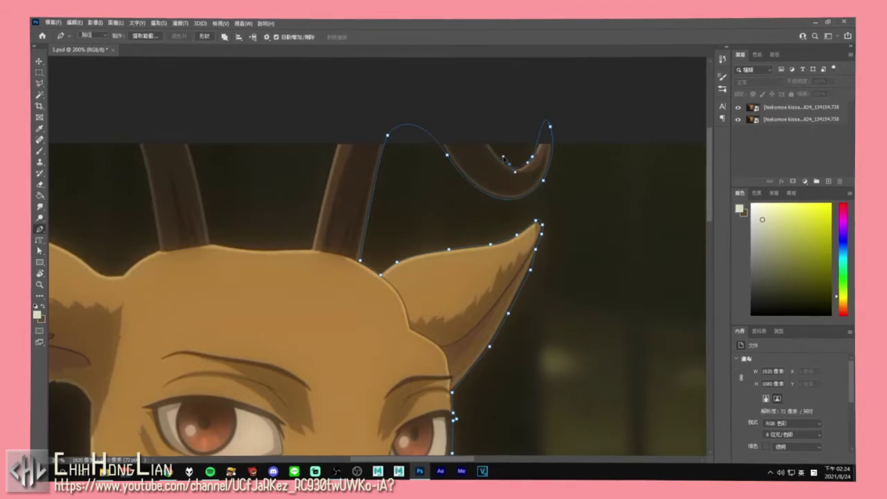
Step: Add anchors along the top of the head and save the document
{"action": "scroll", "coordinate": [469, 250], "scroll_direction": "left", "scroll_amount": 5}
{"action": "left_click", "coordinate": [545, 247]}
{"action": "left_click", "coordinate": [511, 250]}
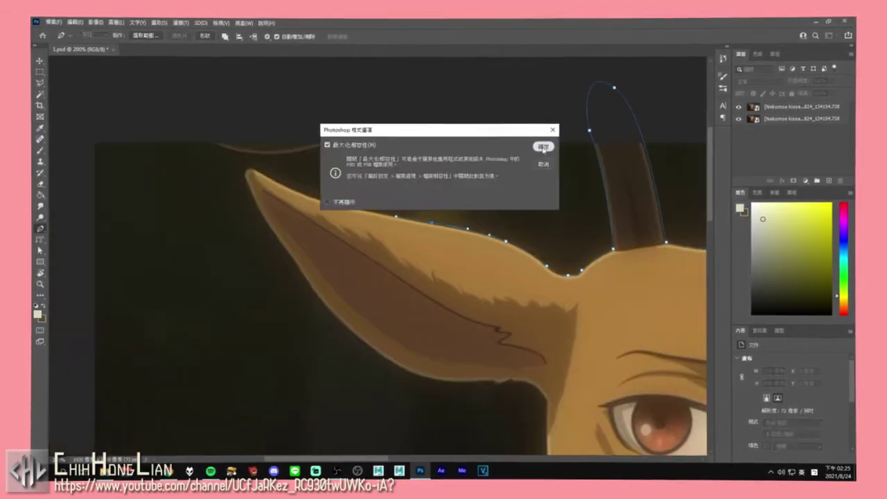
{"action": "key", "text": "Return"}
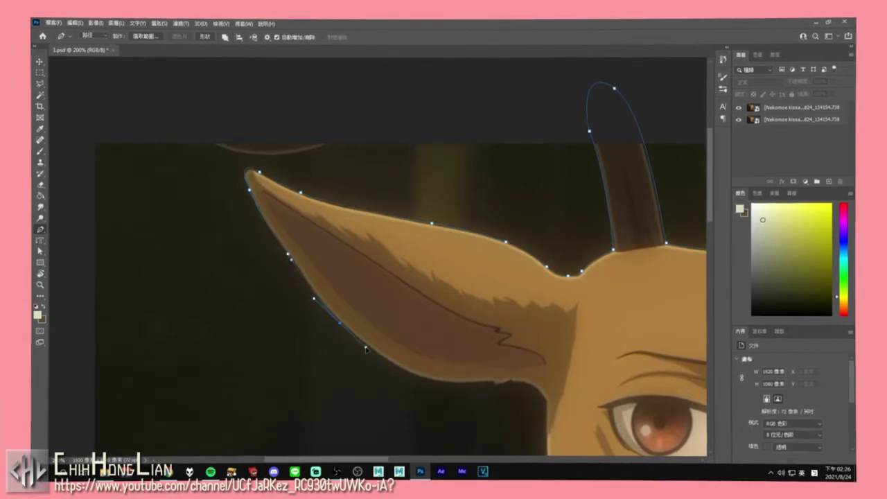
Step: Trace along the ear's lower edge, down the cheek, and onto the jaw edge
{"action": "left_click", "coordinate": [428, 382]}
{"action": "left_click", "coordinate": [509, 383]}
{"action": "left_click", "coordinate": [537, 392]}
{"action": "scroll", "coordinate": [541, 402], "scroll_direction": "down", "scroll_amount": 4}
{"action": "left_click", "coordinate": [544, 239]}
{"action": "left_click", "coordinate": [544, 289]}
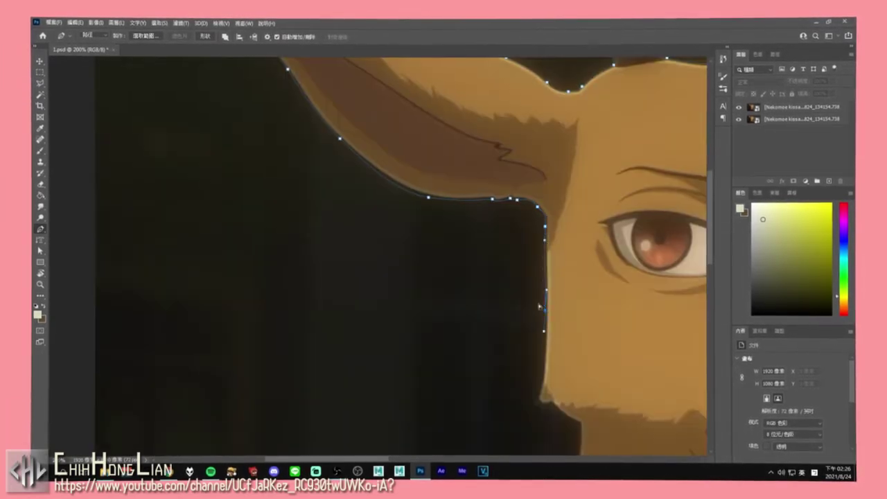
{"action": "scroll", "coordinate": [542, 312], "scroll_direction": "down", "scroll_amount": 1}
{"action": "scroll", "coordinate": [553, 353], "scroll_direction": "down", "scroll_amount": 1}
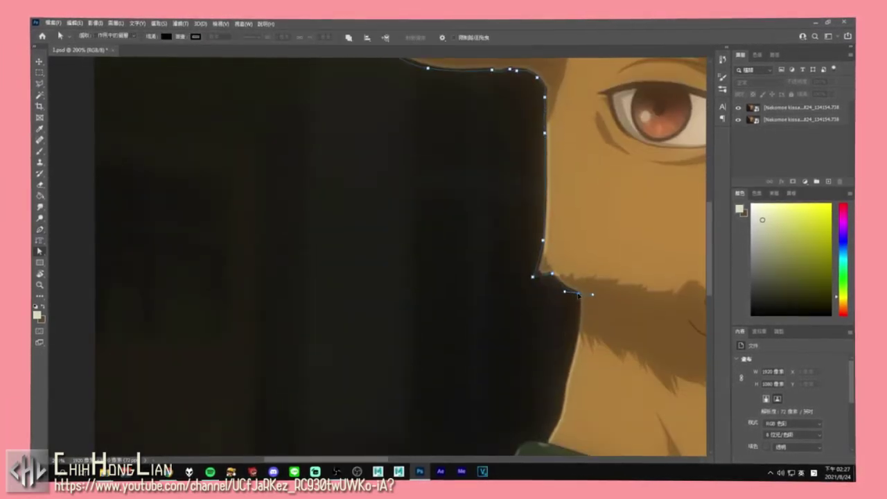
{"action": "scroll", "coordinate": [578, 294], "scroll_direction": "down", "scroll_amount": 1}
{"action": "left_click", "coordinate": [572, 267]}
Step: Trace the outline down the red shirt edge to the canvas bottom
{"action": "left_click", "coordinate": [493, 374]}
{"action": "scroll", "coordinate": [499, 360], "scroll_direction": "down", "scroll_amount": 1}
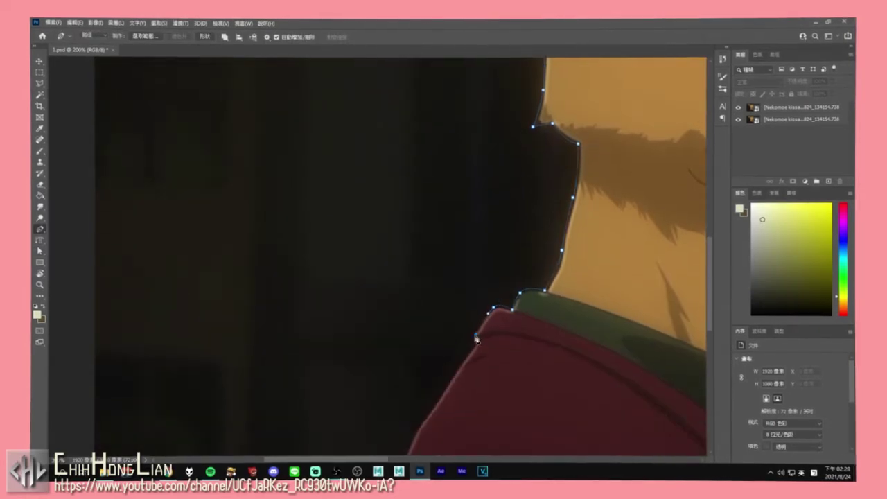
{"action": "scroll", "coordinate": [471, 290], "scroll_direction": "down", "scroll_amount": 1}
{"action": "left_click", "coordinate": [475, 226]}
{"action": "left_click", "coordinate": [422, 302]}
{"action": "left_click", "coordinate": [399, 350]}
{"action": "left_click", "coordinate": [373, 407]}
{"action": "left_click", "coordinate": [368, 421]}
{"action": "scroll", "coordinate": [369, 415], "scroll_direction": "down", "scroll_amount": 1}
{"action": "left_click", "coordinate": [364, 358]}
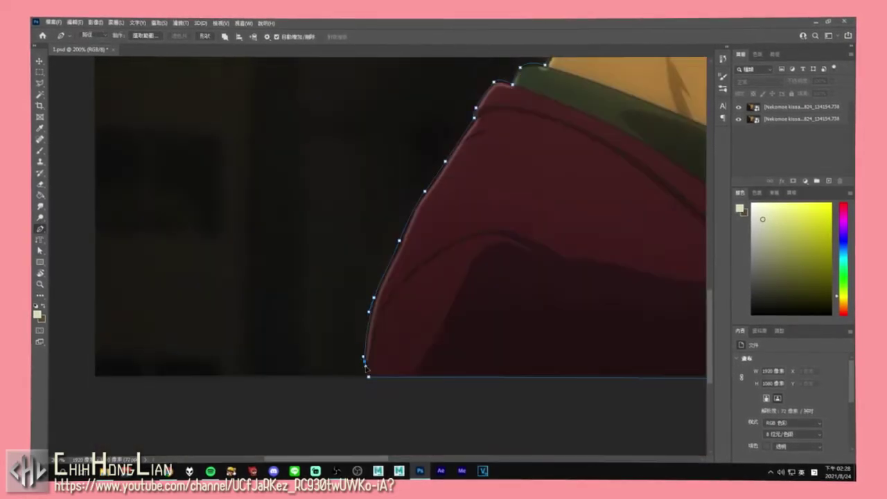
{"action": "scroll", "coordinate": [370, 381], "scroll_direction": "down", "scroll_amount": 2}
{"action": "scroll", "coordinate": [405, 202], "scroll_direction": "up", "scroll_amount": 2}
{"action": "scroll", "coordinate": [405, 202], "scroll_direction": "left", "scroll_amount": 2}
{"action": "scroll", "coordinate": [406, 202], "scroll_direction": "up", "scroll_amount": 1}
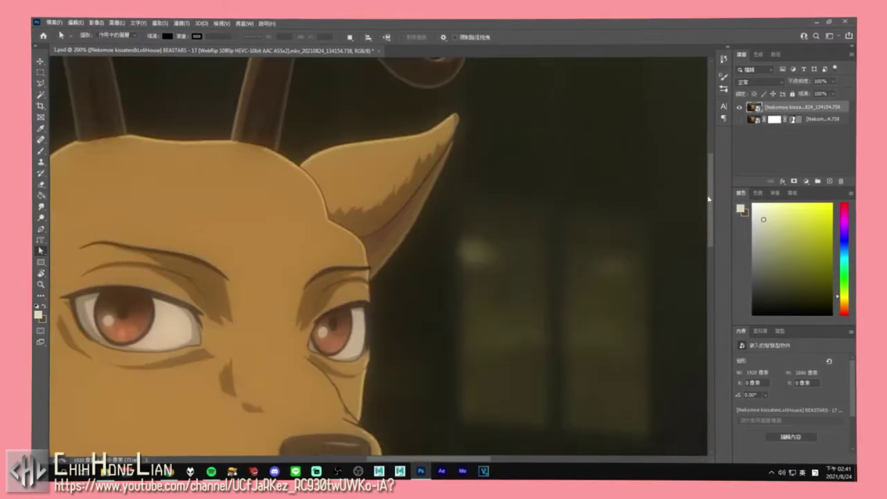
Step: Add Pen anchors down the right edge of the ear tip
{"action": "left_click", "coordinate": [457, 128]}
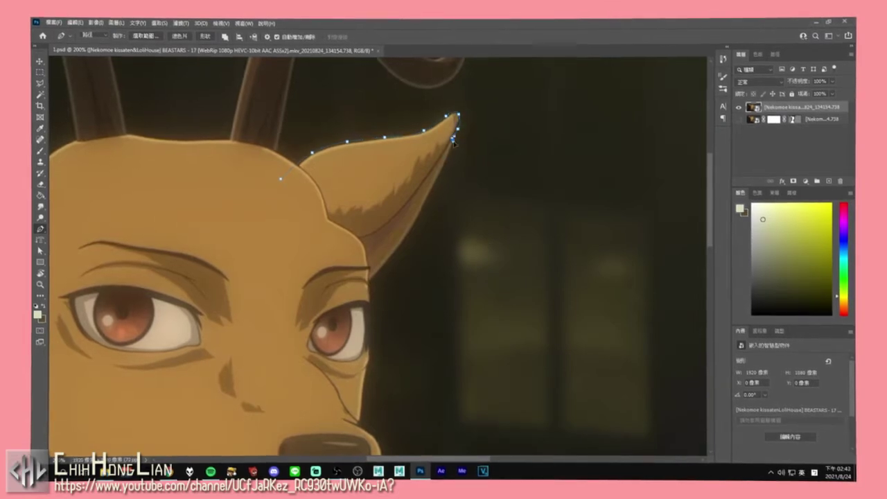
{"action": "left_click", "coordinate": [451, 140]}
{"action": "left_click", "coordinate": [446, 158]}
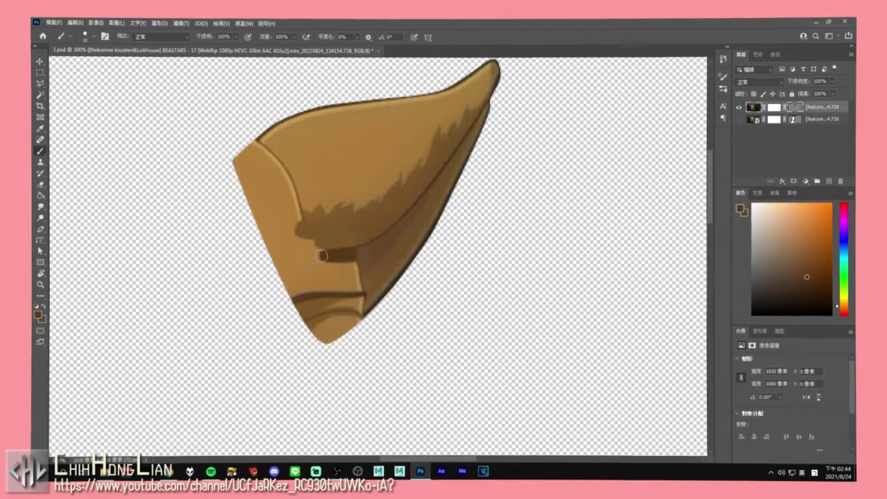
Step: Brush dark shading over the lower ear, then pick a lighter brown to paint with
{"action": "left_click_drag", "start_coordinate": [322, 284], "coordinate": [361, 295]}
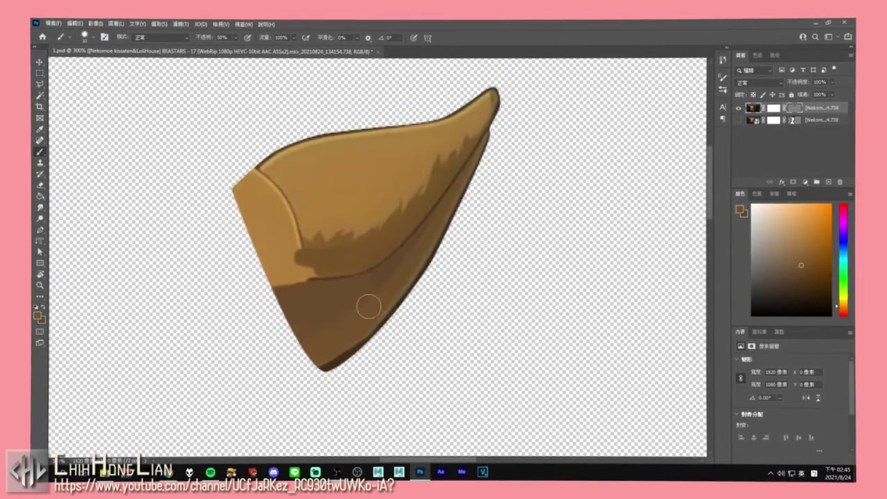
{"action": "scroll", "coordinate": [329, 349], "scroll_direction": "up", "scroll_amount": 3}
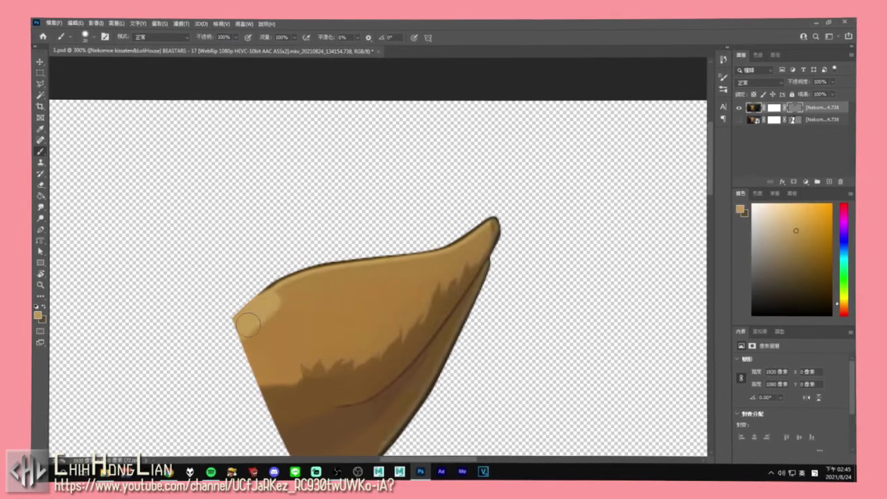
{"action": "scroll", "coordinate": [234, 298], "scroll_direction": "down", "scroll_amount": 2}
{"action": "left_click", "coordinate": [284, 298], "text": "alt"}
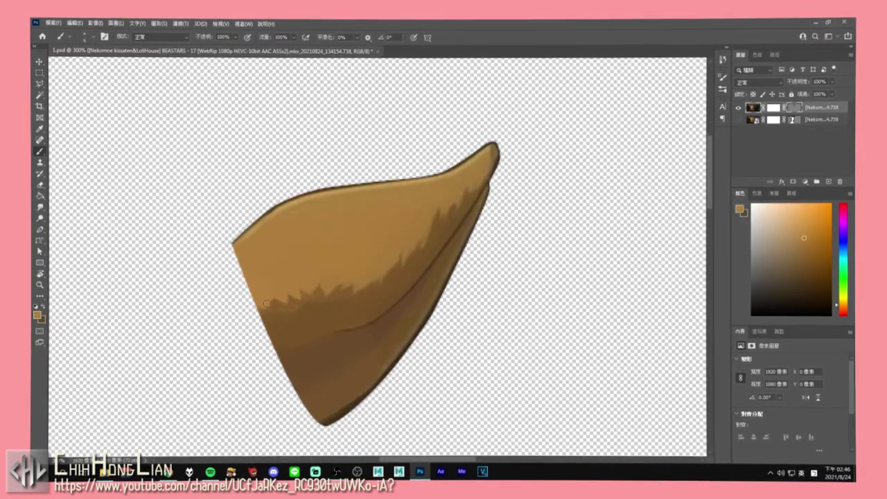
{"action": "scroll", "coordinate": [290, 302], "scroll_direction": "down", "scroll_amount": 3}
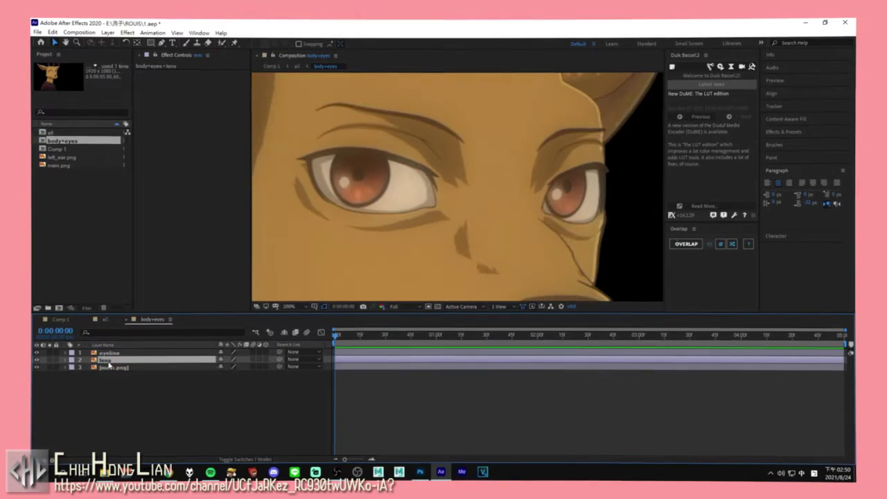
Step: Confirm the layer name 'draw layer' and centre the view on the eye
{"action": "left_click", "coordinate": [139, 354]}
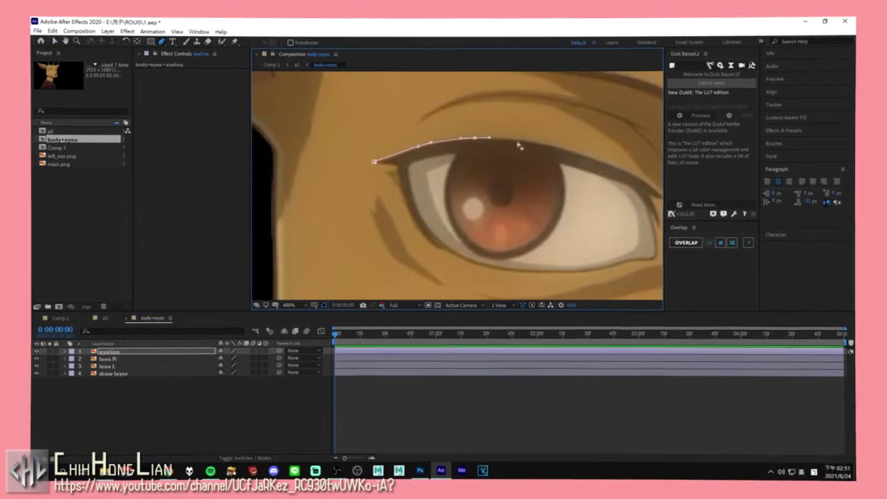
{"action": "left_click_drag", "start_coordinate": [612, 168], "coordinate": [552, 164]}
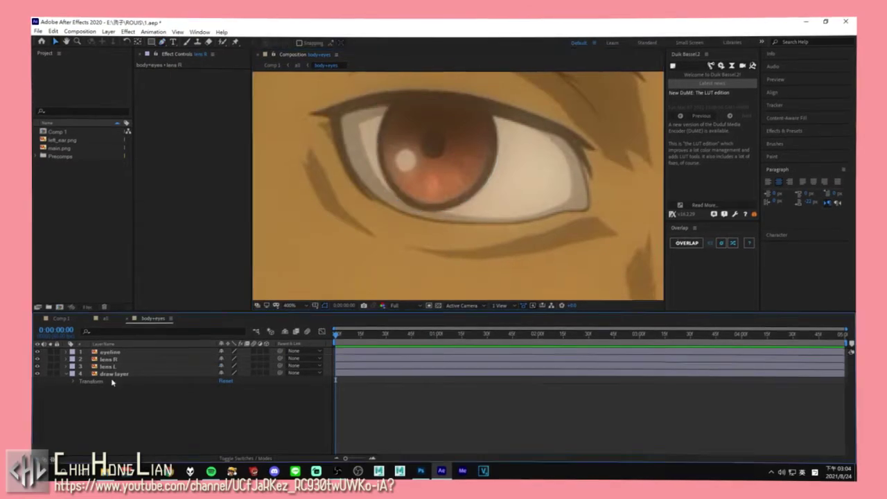
Step: Paint lighter over the dark upper iris and the smudge in the eye white
{"action": "left_click_drag", "start_coordinate": [488, 139], "coordinate": [459, 126]}
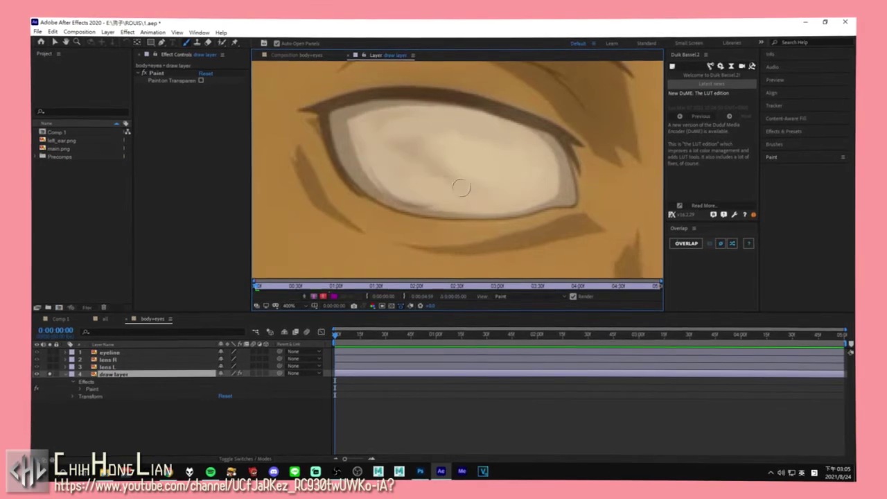
{"action": "left_click_drag", "start_coordinate": [460, 187], "coordinate": [408, 145]}
{"action": "scroll", "coordinate": [507, 170], "scroll_direction": "up", "scroll_amount": 2}
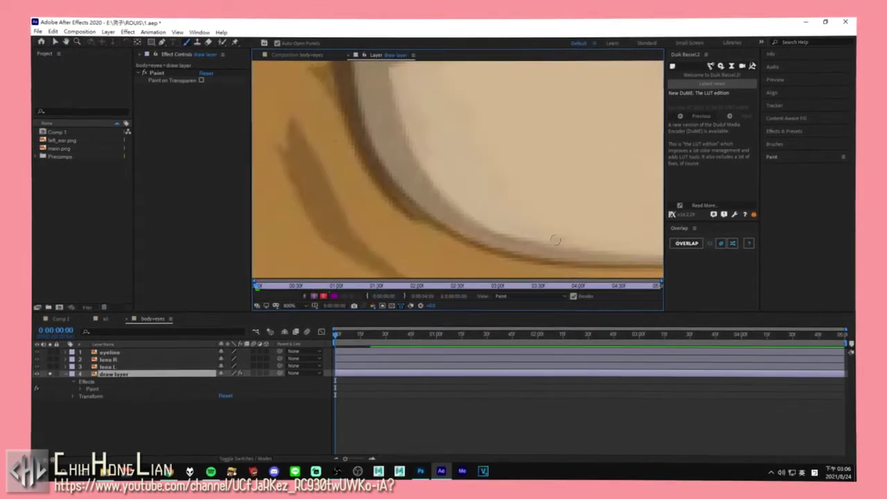
{"action": "scroll", "coordinate": [458, 167], "scroll_direction": "down", "scroll_amount": 4}
{"action": "scroll", "coordinate": [448, 128], "scroll_direction": "up", "scroll_amount": 3}
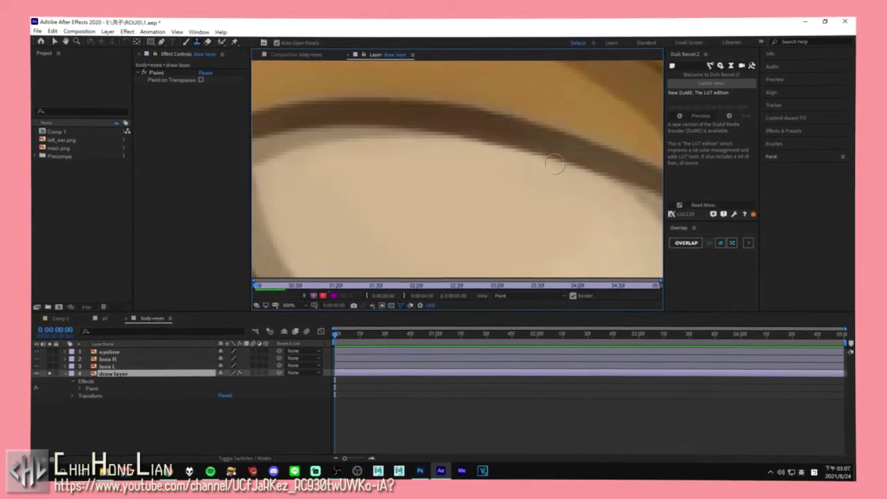
Step: Adjust brush tip and opacity, paint beige over the other iris, and sample the dark brown outline
{"action": "left_click", "coordinate": [773, 143]}
{"action": "scroll", "coordinate": [457, 170], "scroll_direction": "down", "scroll_amount": 3}
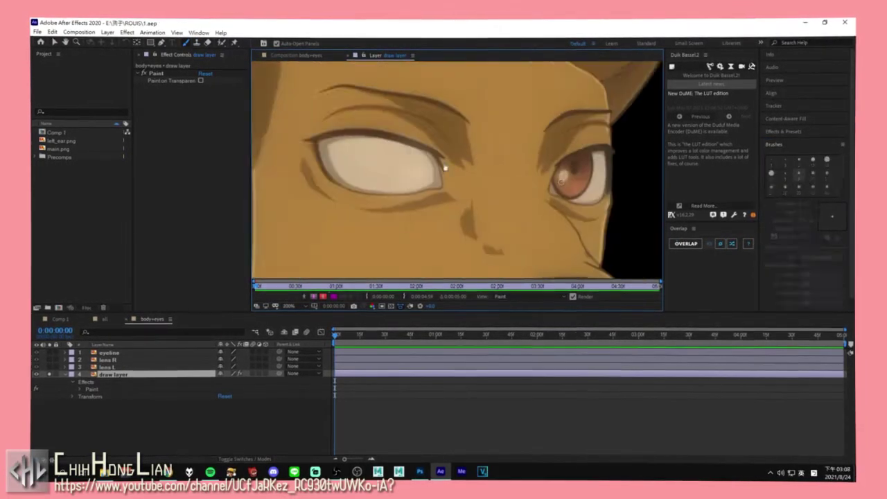
{"action": "scroll", "coordinate": [457, 170], "scroll_direction": "up", "scroll_amount": 2}
{"action": "left_click", "coordinate": [773, 145]}
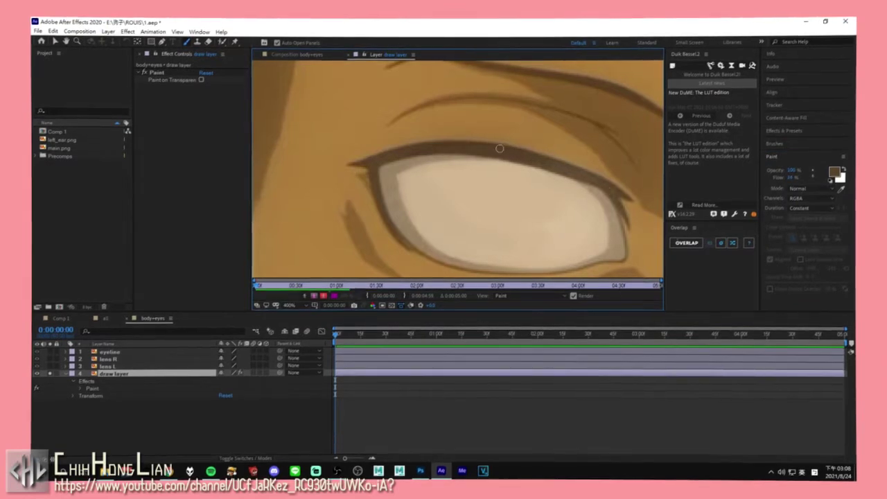
{"action": "scroll", "coordinate": [499, 148], "scroll_direction": "down", "scroll_amount": 2}
{"action": "scroll", "coordinate": [614, 212], "scroll_direction": "up", "scroll_amount": 2}
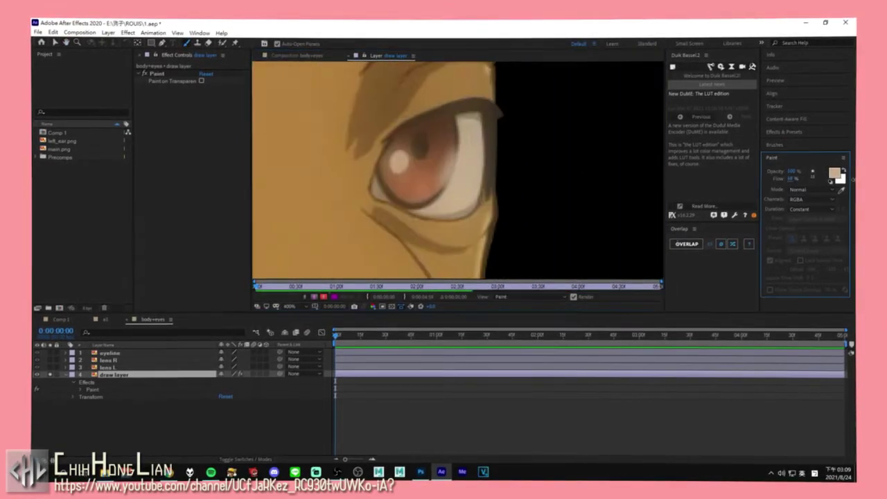
{"action": "left_click_drag", "start_coordinate": [450, 138], "coordinate": [401, 207]}
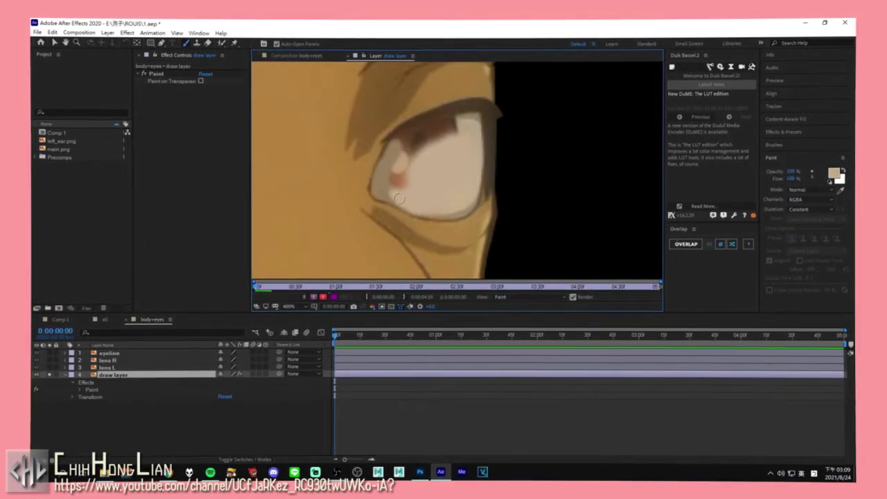
{"action": "scroll", "coordinate": [417, 142], "scroll_direction": "up", "scroll_amount": 1}
{"action": "left_click", "coordinate": [424, 151], "text": "ctrl"}
{"action": "type", "text": "draw layer skin"}
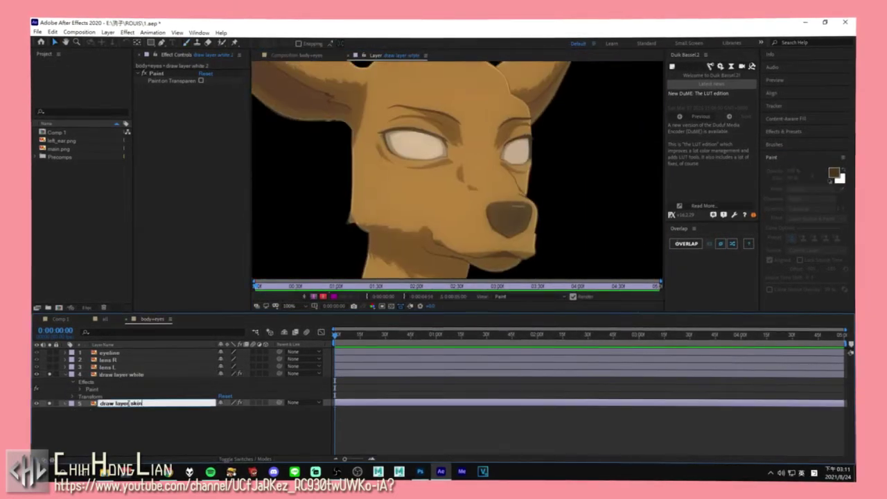
Step: Brush skin colour over both eye whites, touch up the edge, and return to body+eyes
{"action": "key", "text": "ctrl+b"}
{"action": "mouse_move", "coordinate": [493, 171]}
{"action": "left_mouse_down"}
{"action": "mouse_move", "coordinate": [453, 175]}
{"action": "mouse_move", "coordinate": [485, 229]}
{"action": "left_mouse_up"}
{"action": "scroll", "coordinate": [453, 175], "scroll_direction": "up", "scroll_amount": 3}
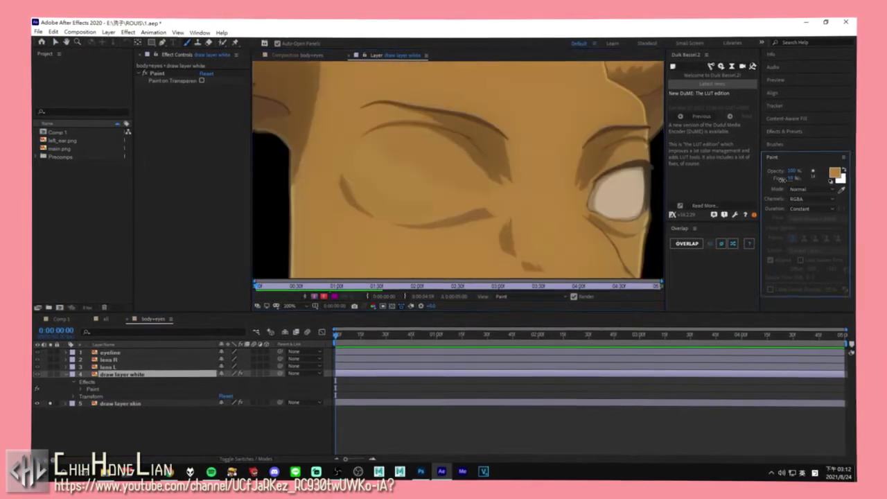
{"action": "scroll", "coordinate": [412, 186], "scroll_direction": "down", "scroll_amount": 3}
{"action": "scroll", "coordinate": [617, 198], "scroll_direction": "up", "scroll_amount": 2}
{"action": "left_click_drag", "start_coordinate": [485, 159], "coordinate": [485, 235]}
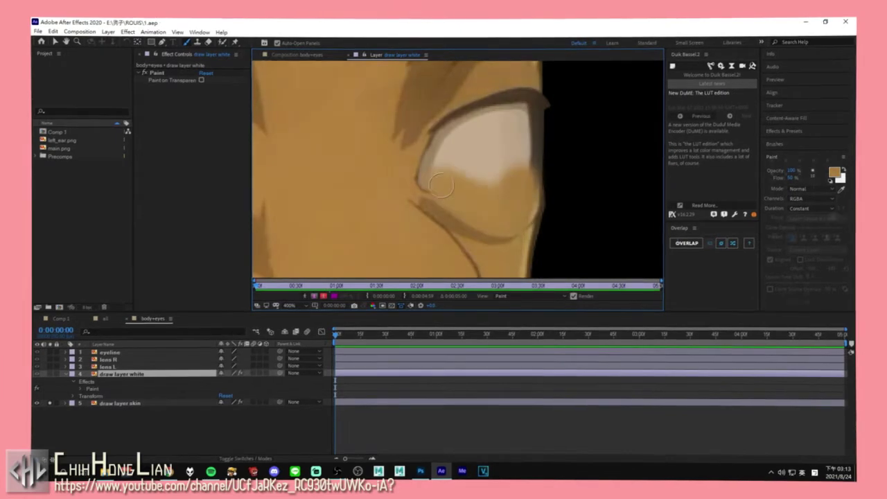
{"action": "left_click_drag", "start_coordinate": [513, 111], "coordinate": [527, 271]}
{"action": "scroll", "coordinate": [497, 177], "scroll_direction": "up", "scroll_amount": 1}
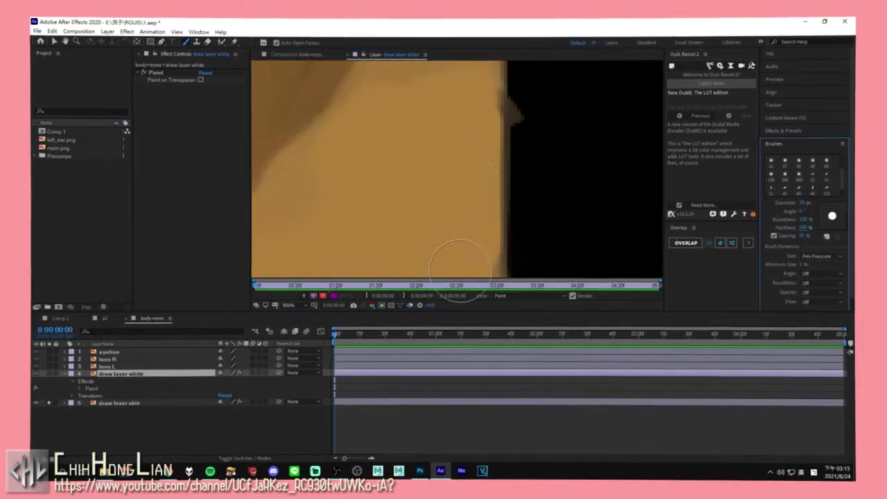
{"action": "scroll", "coordinate": [397, 143], "scroll_direction": "down", "scroll_amount": 1}
{"action": "left_click_drag", "start_coordinate": [344, 191], "coordinate": [471, 200]}
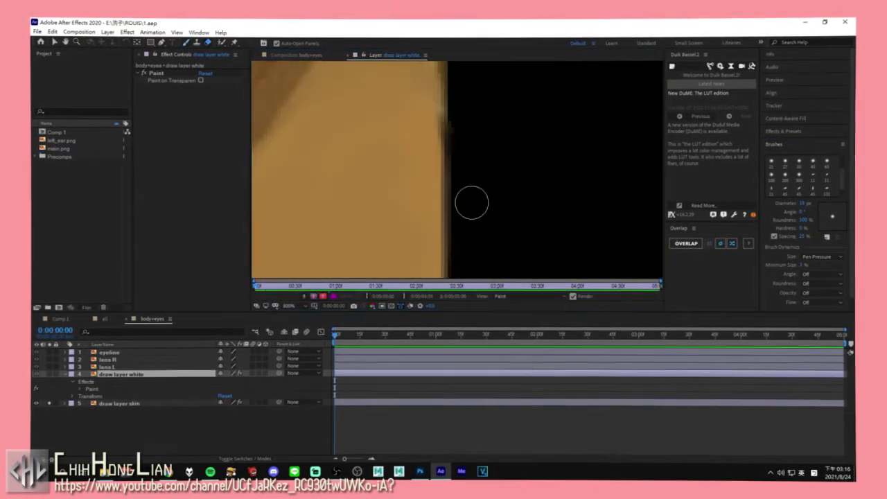
{"action": "scroll", "coordinate": [442, 174], "scroll_direction": "up", "scroll_amount": 1}
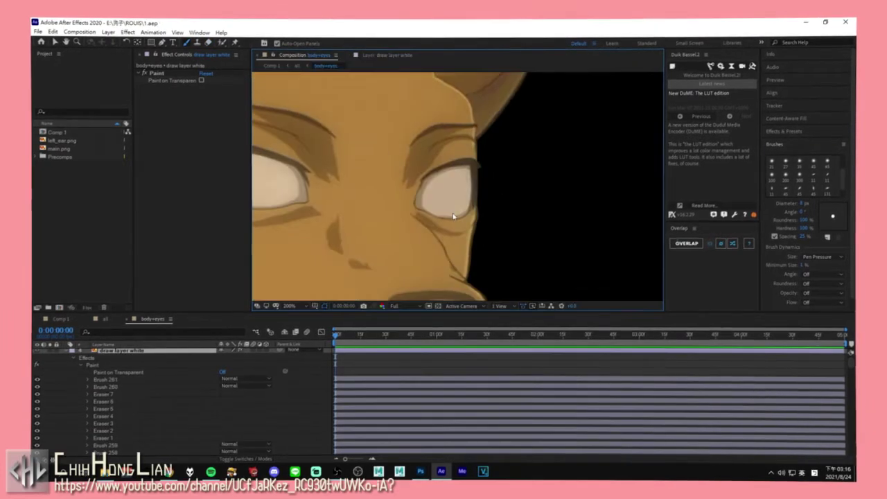
{"action": "left_click", "coordinate": [129, 376]}
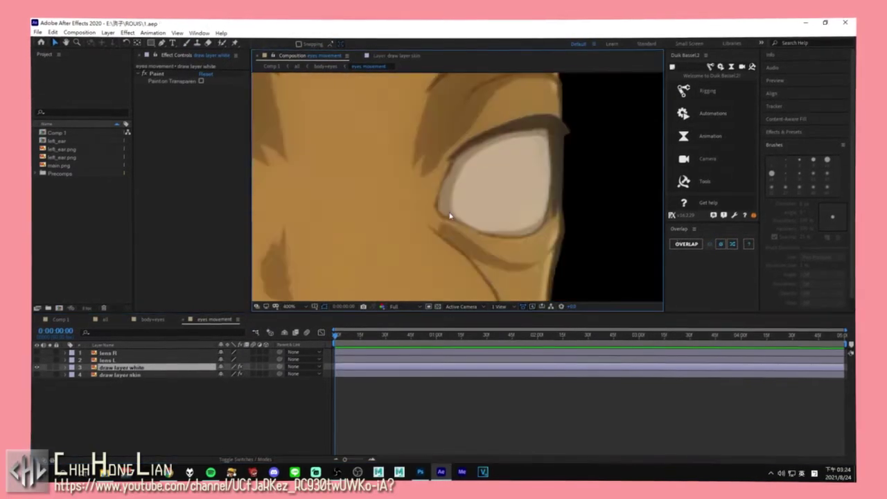
Step: Draw a closed mask around the eye outline and reshape its edge to fit
{"action": "left_click", "coordinate": [370, 216]}
{"action": "left_click", "coordinate": [406, 270]}
{"action": "left_click", "coordinate": [457, 285]}
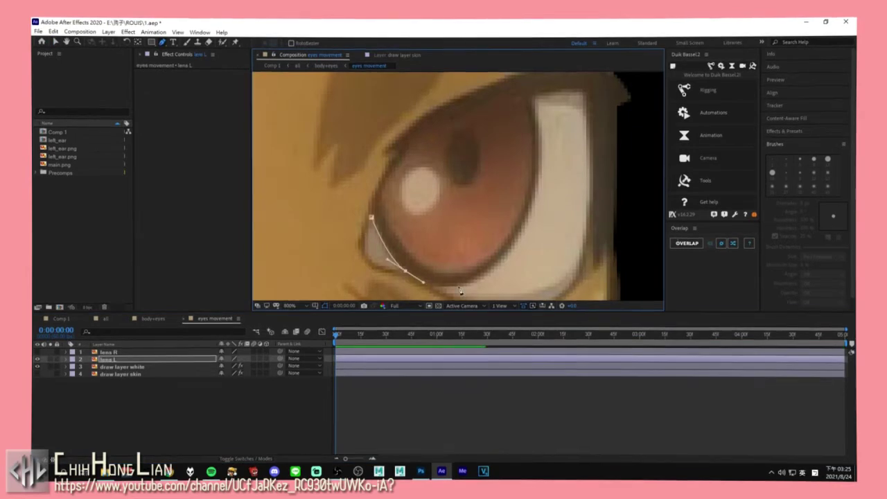
{"action": "left_click", "coordinate": [535, 193]}
{"action": "left_click", "coordinate": [538, 126]}
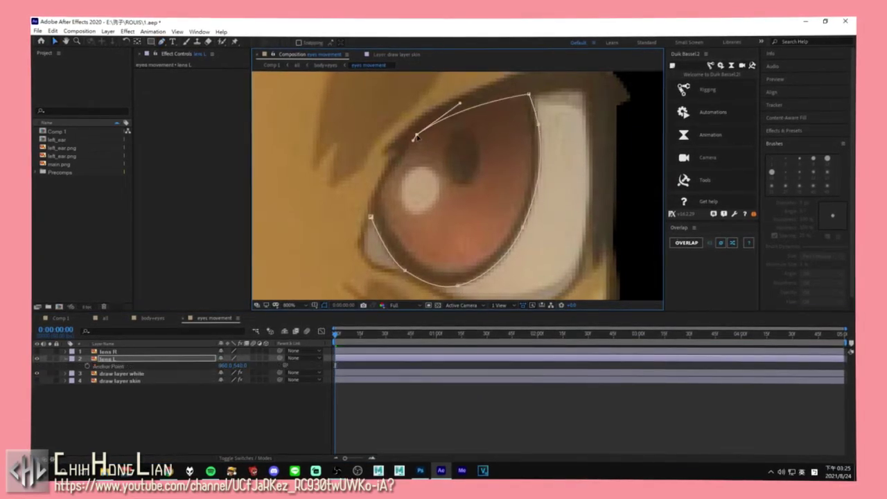
{"action": "left_click", "coordinate": [389, 156]}
{"action": "left_click", "coordinate": [371, 215]}
{"action": "left_click_drag", "start_coordinate": [535, 197], "coordinate": [518, 231]}
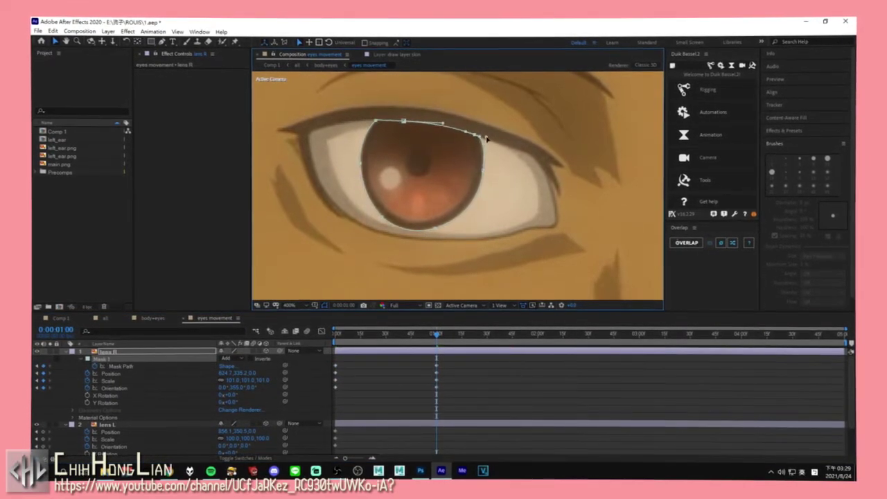
Step: Zoom out, turn the left iris sideways, and scrub to check the right iris motion
{"action": "key", "text": "slash"}
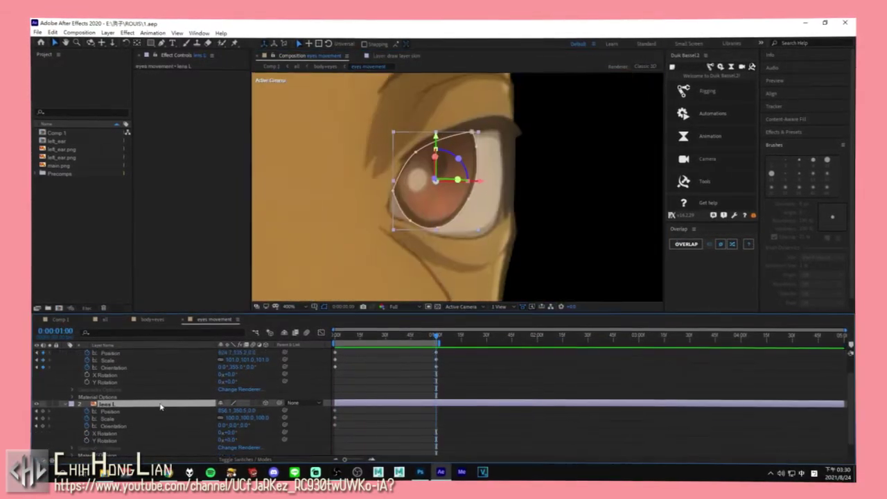
{"action": "left_click_drag", "start_coordinate": [223, 439], "coordinate": [228, 439]}
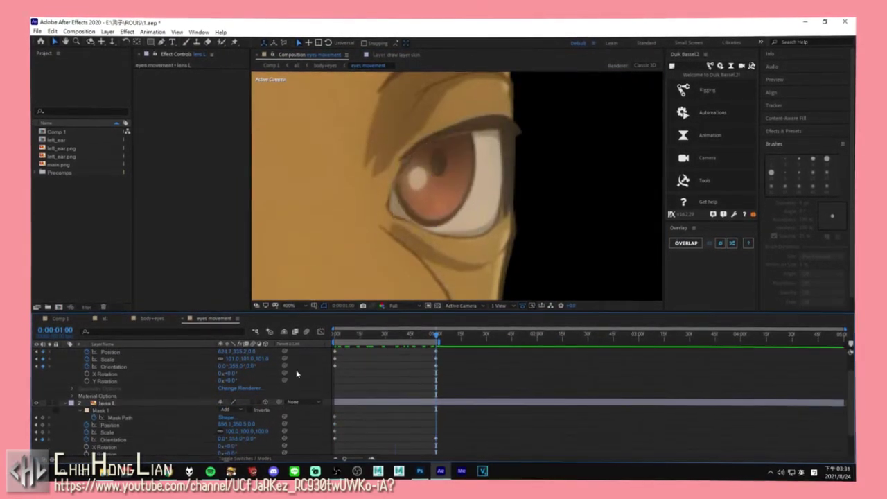
{"action": "scroll", "coordinate": [376, 243], "scroll_direction": "down", "scroll_amount": 6}
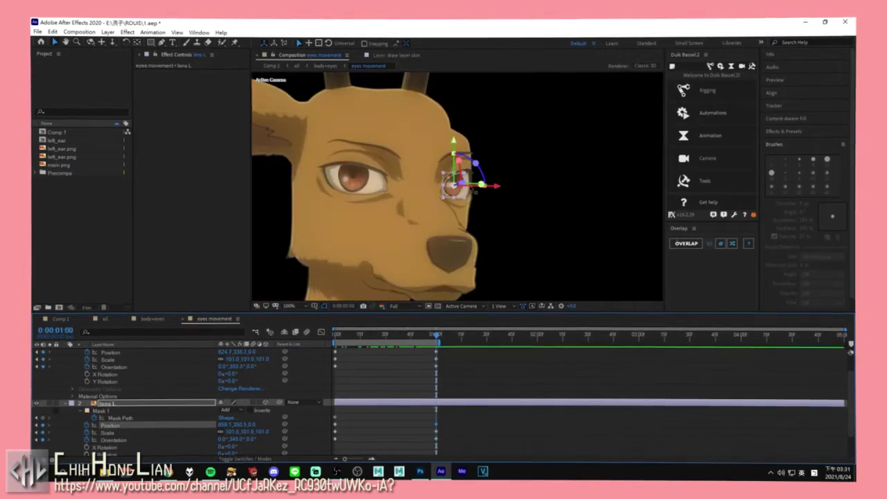
{"action": "scroll", "coordinate": [424, 154], "scroll_direction": "up", "scroll_amount": 6}
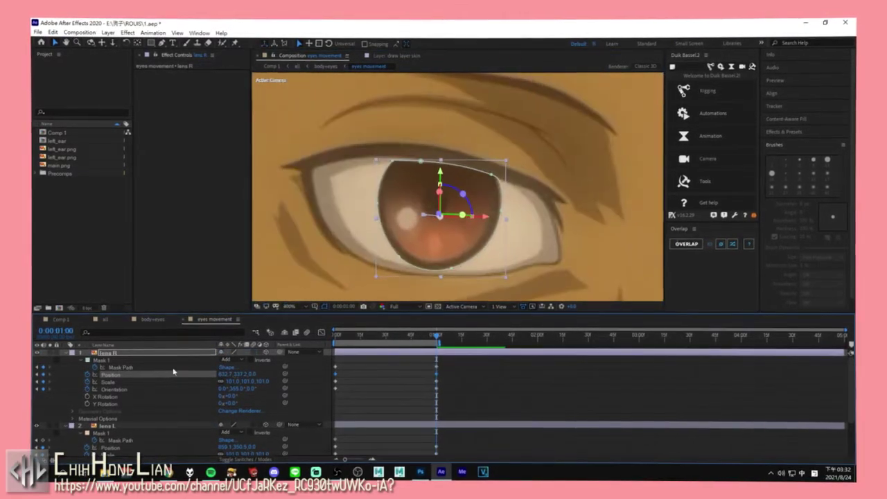
{"action": "left_click_drag", "start_coordinate": [436, 336], "coordinate": [435, 336]}
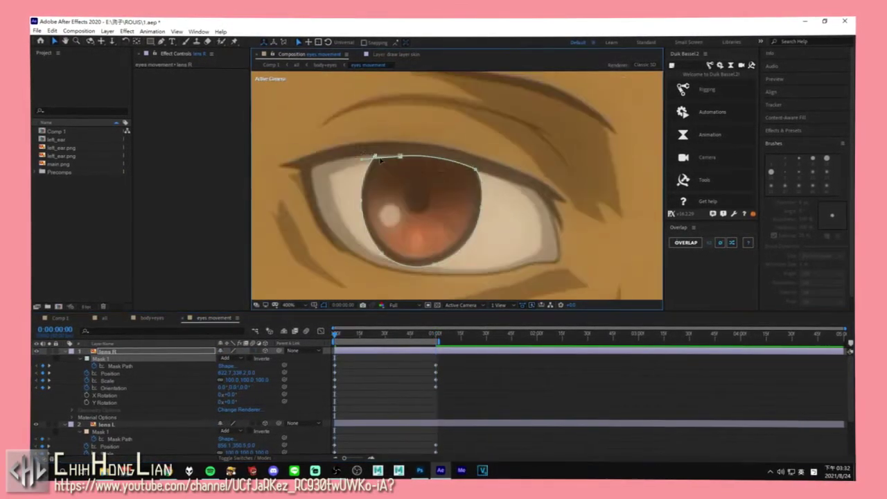
{"action": "scroll", "coordinate": [479, 229], "scroll_direction": "down", "scroll_amount": 5}
{"action": "scroll", "coordinate": [588, 277], "scroll_direction": "up", "scroll_amount": 2}
Step: Select lens L and preview the iris animation from the start
{"action": "left_click", "coordinate": [455, 198]}
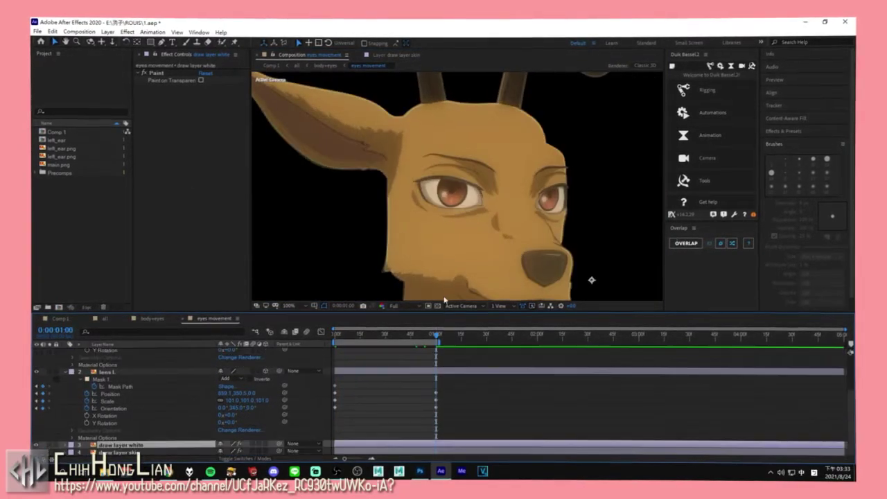
{"action": "scroll", "coordinate": [455, 198], "scroll_direction": "up", "scroll_amount": 4}
{"action": "scroll", "coordinate": [460, 188], "scroll_direction": "up", "scroll_amount": 1}
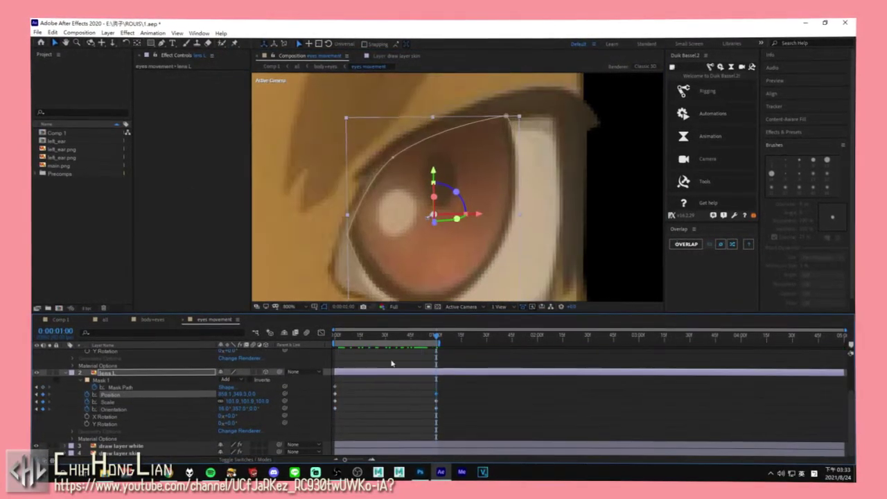
{"action": "key", "text": "space"}
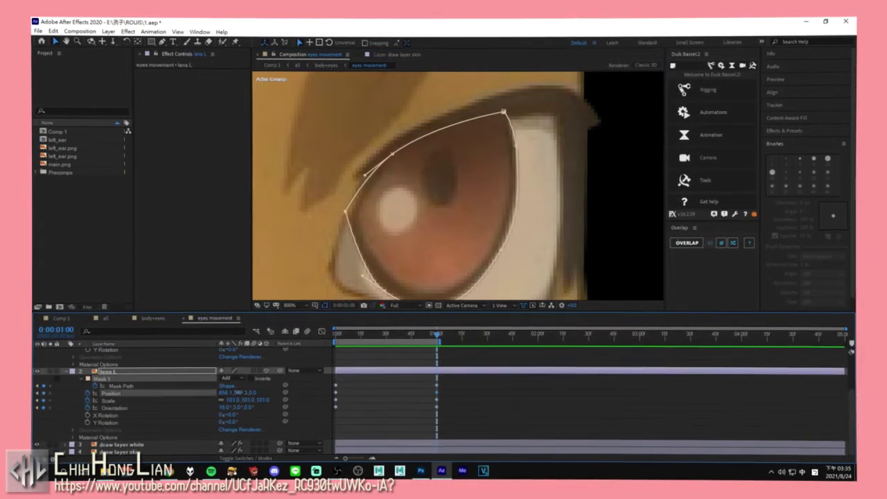
{"action": "scroll", "coordinate": [443, 201], "scroll_direction": "down", "scroll_amount": 1}
{"action": "key", "text": "Home"}
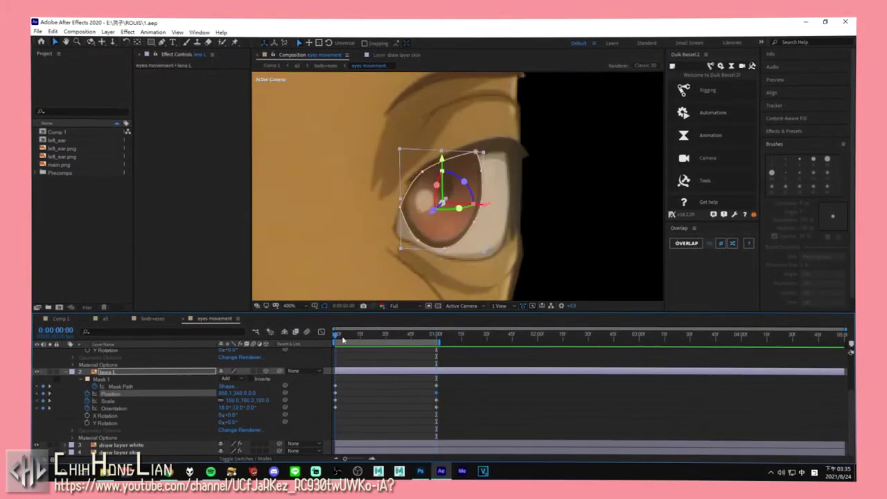
{"action": "key", "text": "space"}
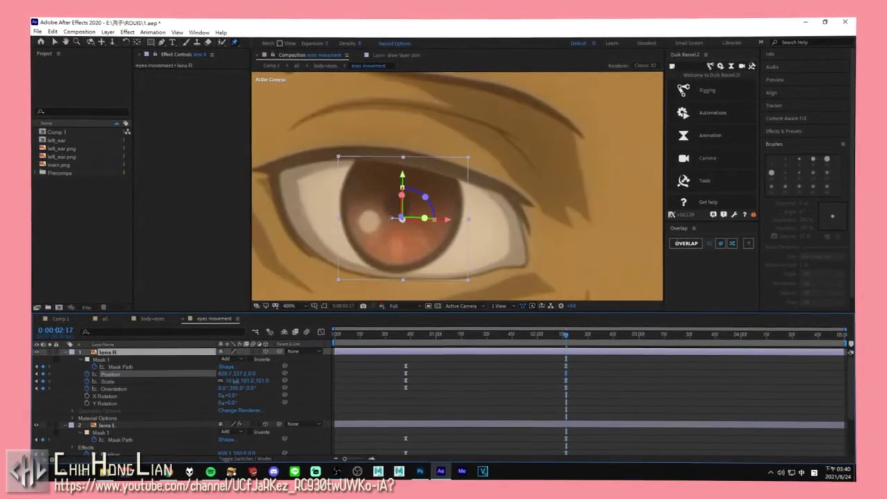
Step: Return to the Selection tool and move the time indicator earlier for the eyeline pins
{"action": "key", "text": "v"}
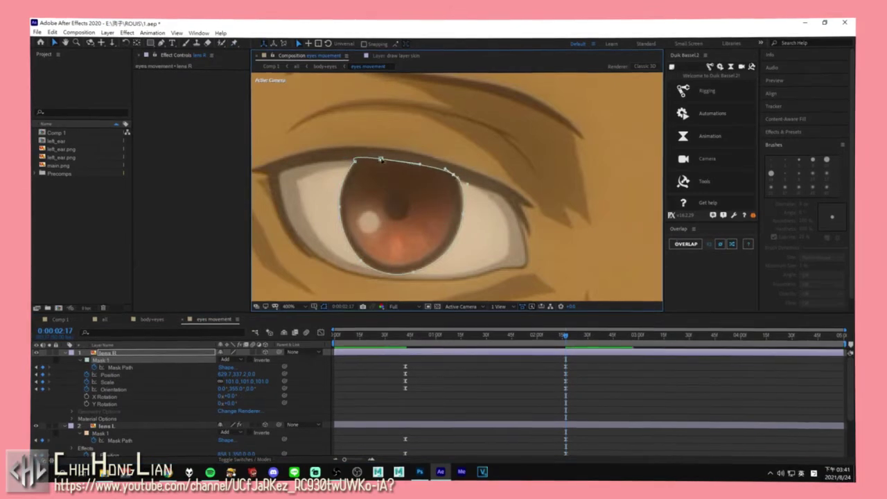
{"action": "left_click", "coordinate": [475, 335]}
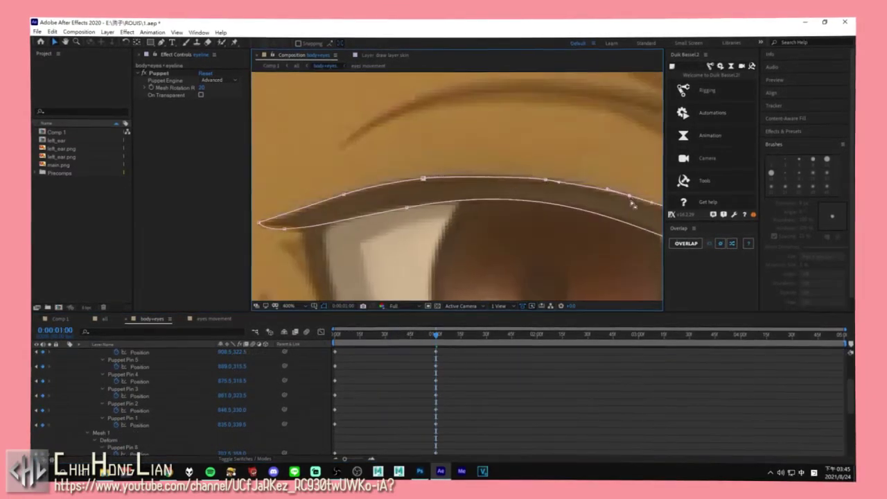
{"action": "left_click", "coordinate": [114, 387]}
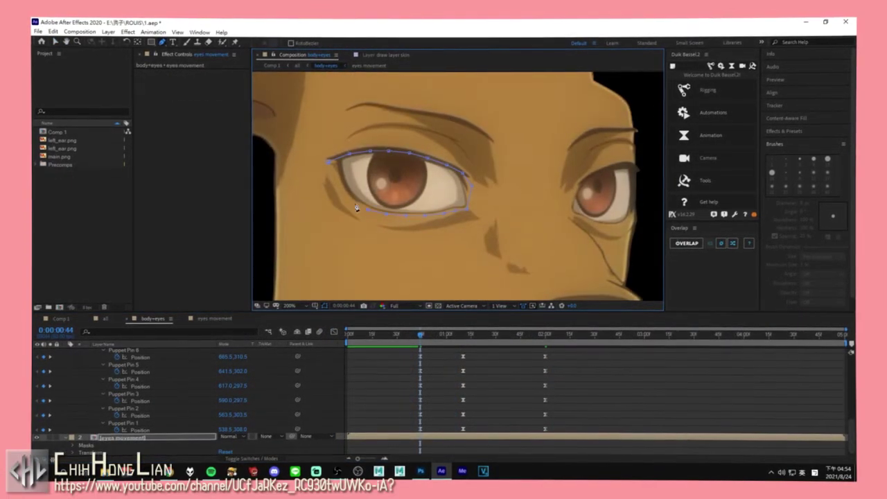
Step: Select the eye masks' blink keyframes, check their speed graph, and preview the blink
{"action": "left_click", "coordinate": [568, 210]}
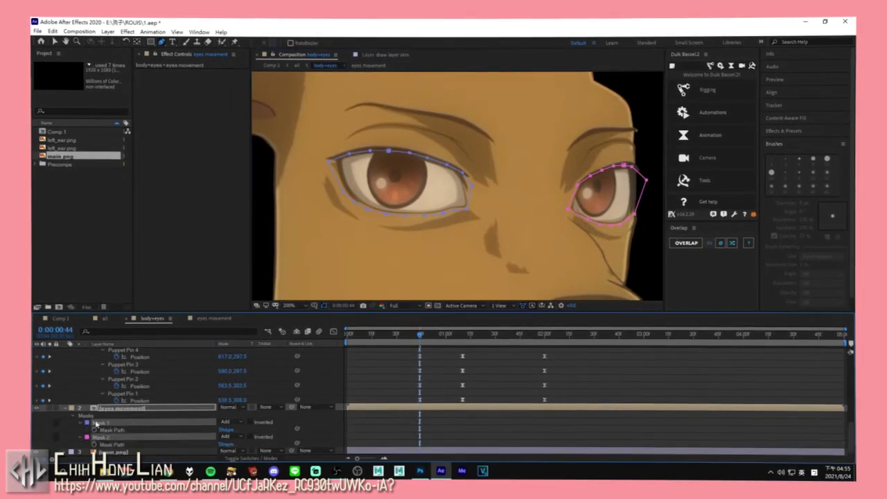
{"action": "left_click", "coordinate": [575, 214]}
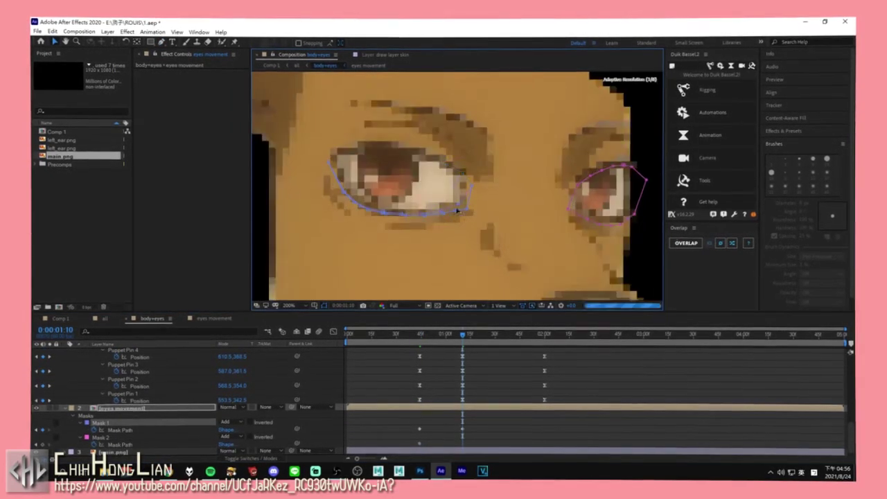
{"action": "left_click_drag", "start_coordinate": [554, 416], "coordinate": [406, 440]}
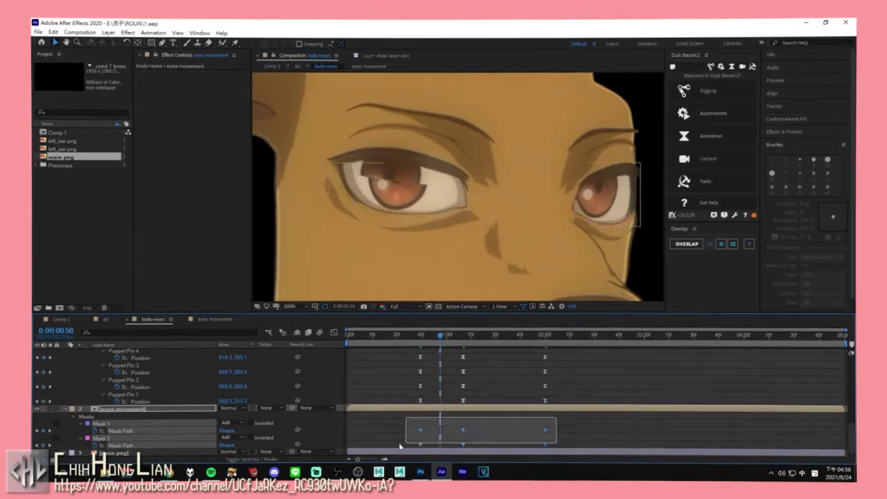
{"action": "key", "text": "shift+F3"}
{"action": "left_click", "coordinate": [416, 335]}
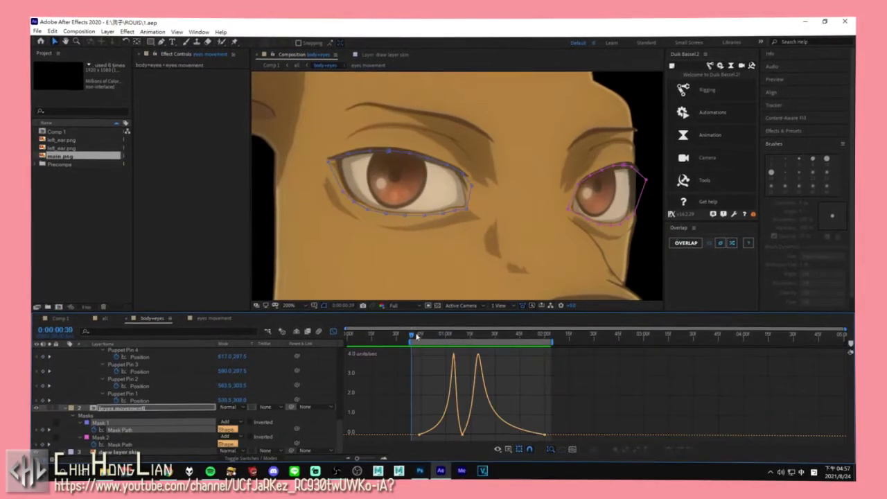
{"action": "key", "text": "shift+F3"}
{"action": "left_click_drag", "start_coordinate": [416, 336], "coordinate": [422, 343]}
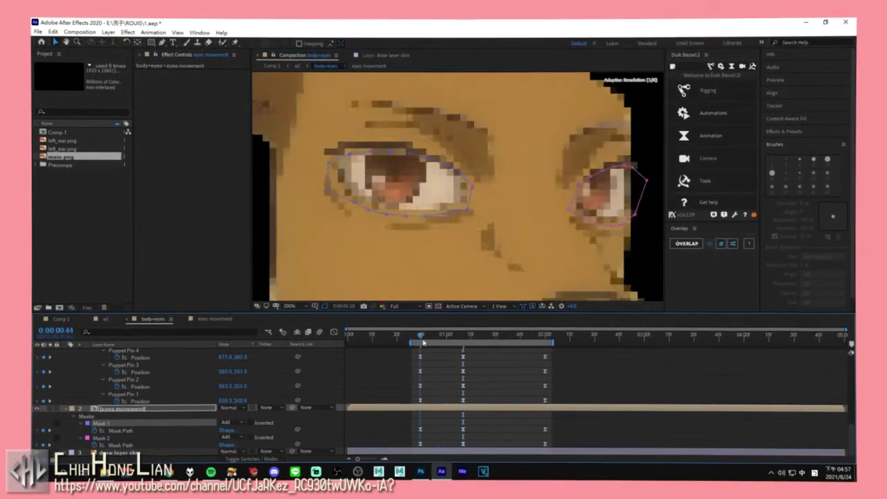
{"action": "key", "text": "space"}
{"action": "key", "text": "space"}
{"action": "key", "text": "shift+F3"}
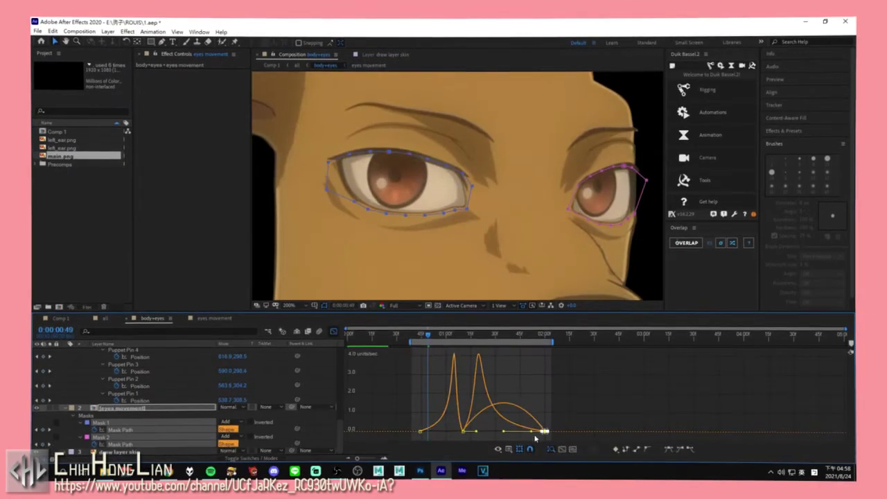
{"action": "left_click_drag", "start_coordinate": [478, 341], "coordinate": [451, 341]}
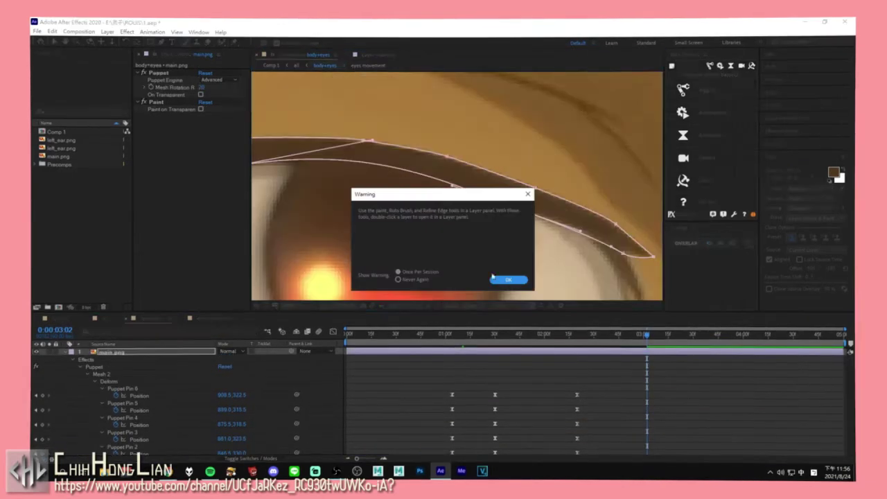
Step: Check the glowing lens L eye layer and its mask in the eyes movement comp
{"action": "left_click", "coordinate": [495, 279]}
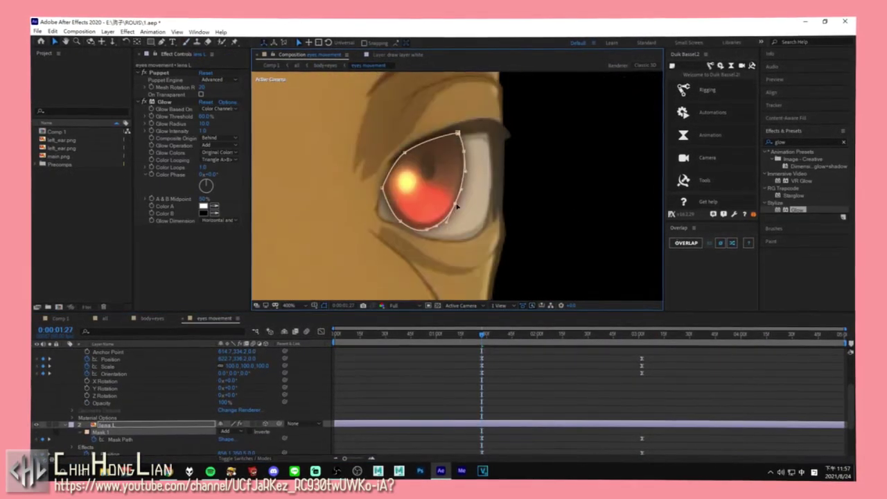
{"action": "left_click", "coordinate": [568, 210]}
{"action": "left_click", "coordinate": [399, 222]}
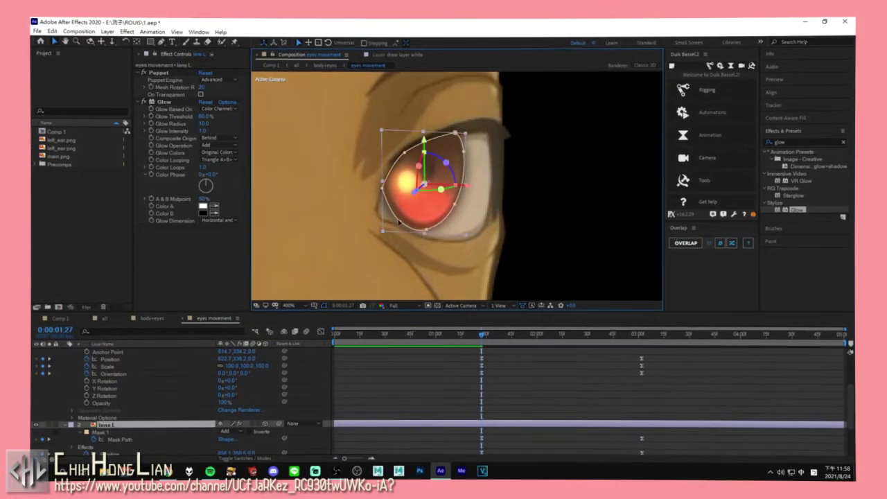
{"action": "scroll", "coordinate": [170, 422], "scroll_direction": "down", "scroll_amount": 2}
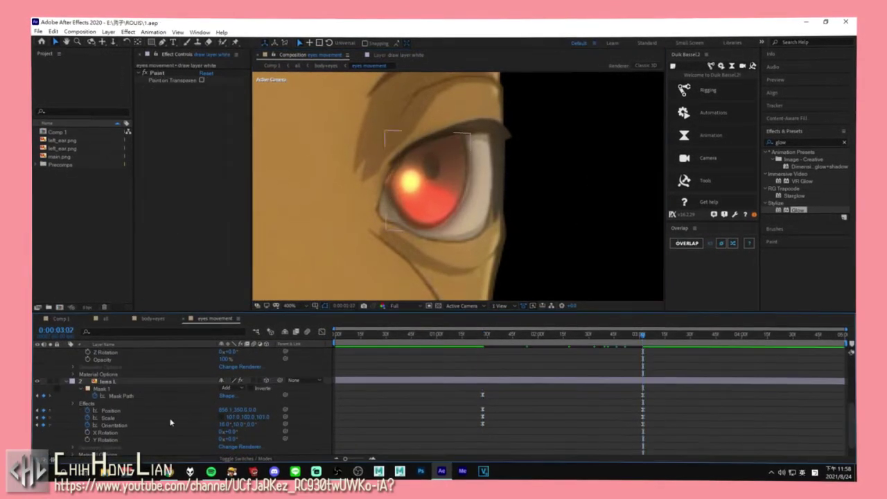
{"action": "left_click", "coordinate": [462, 204]}
Step: Preview the glowing eyes in body+eyes and reveal main.png's puppet pin keyframes
{"action": "key", "text": "ctrl+alt+shift+Up"}
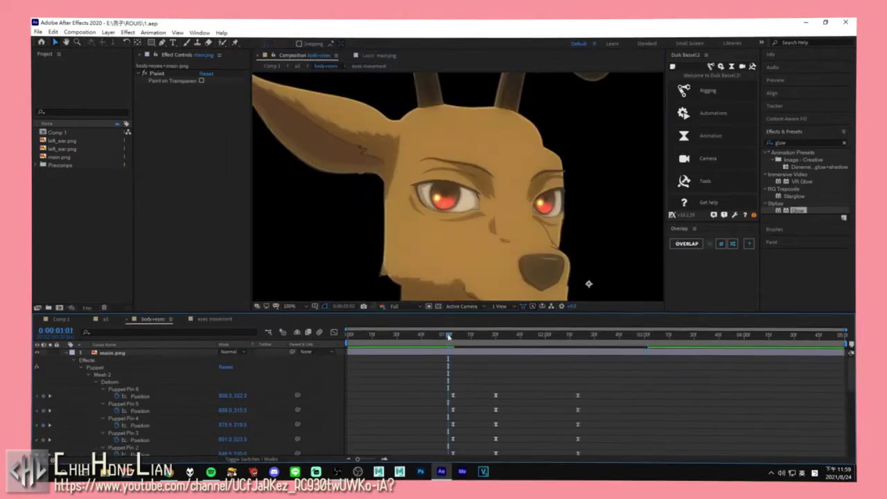
{"action": "scroll", "coordinate": [501, 233], "scroll_direction": "down", "scroll_amount": 3}
{"action": "scroll", "coordinate": [501, 234], "scroll_direction": "up", "scroll_amount": 2}
{"action": "key", "text": "Home"}
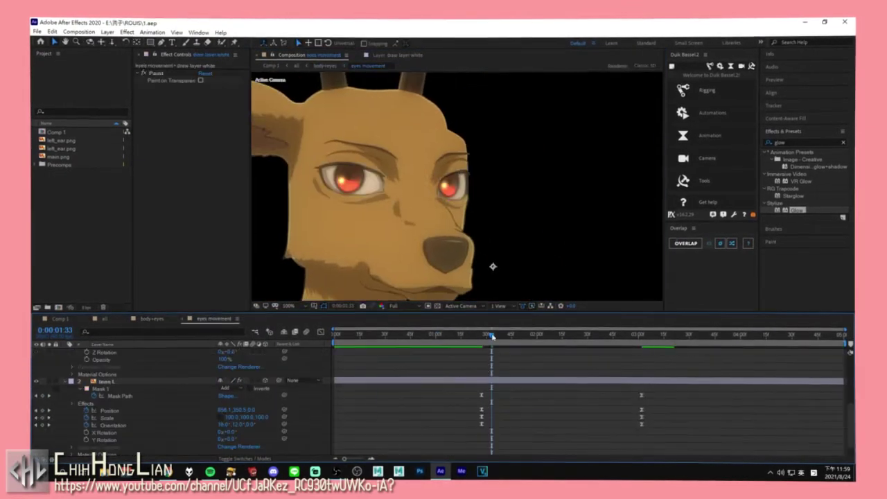
{"action": "left_click_drag", "start_coordinate": [442, 373], "coordinate": [349, 375]}
{"action": "left_click", "coordinate": [568, 268]}
{"action": "key", "text": "u"}
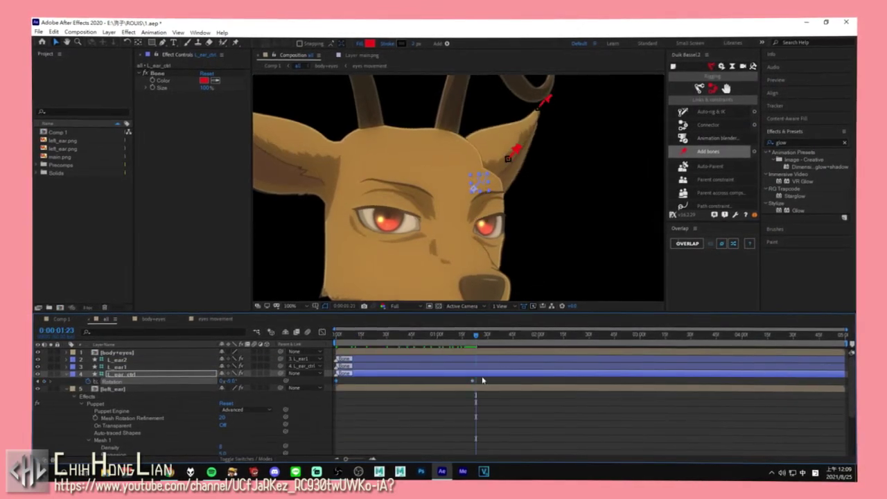
Step: Ease L_ear_ctrl's rotation keyframes from 1:23 to 3:00 in the Graph Editor
{"action": "key", "text": "shift+F3"}
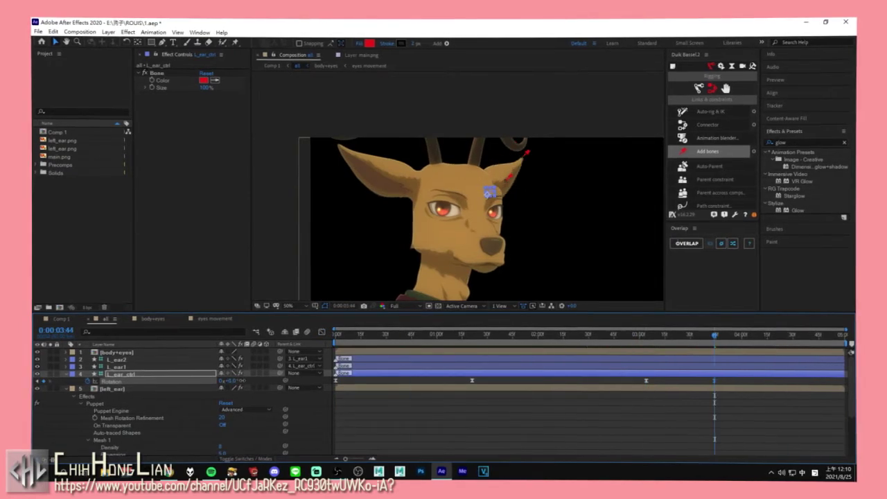
{"action": "key", "text": "shift+F3"}
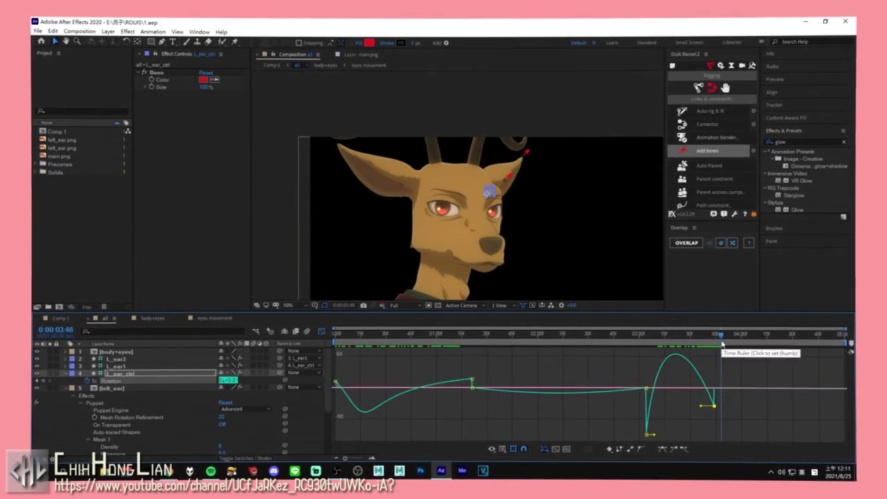
{"action": "left_click", "coordinate": [473, 385]}
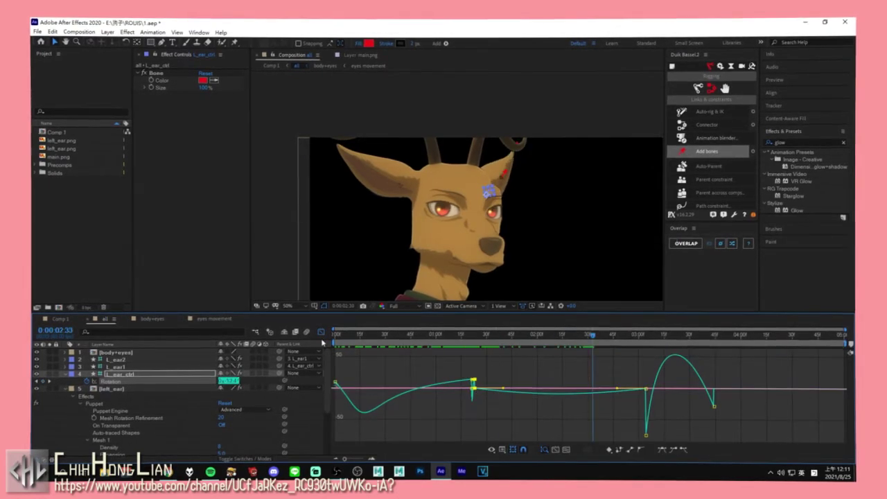
{"action": "left_click_drag", "start_coordinate": [475, 377], "coordinate": [644, 438]}
{"action": "key", "text": "shift+F3"}
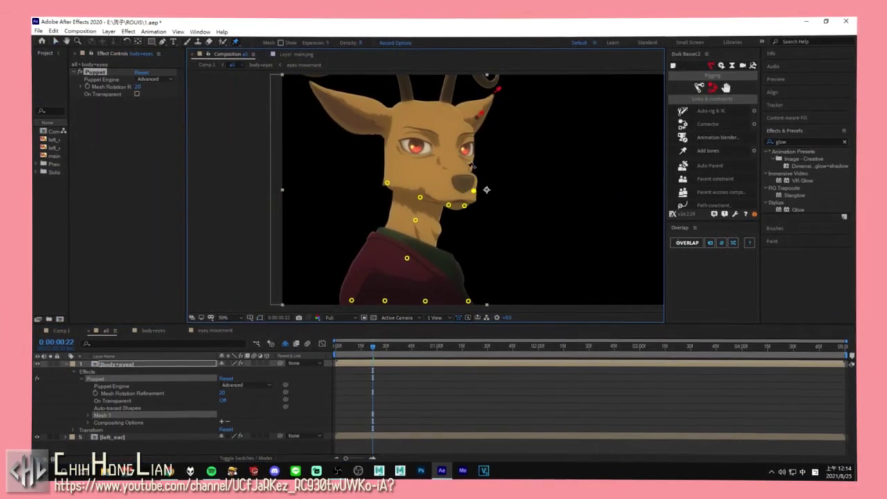
Step: Place a puppet pin at the tip of the deer's ear
{"action": "left_click", "coordinate": [308, 80]}
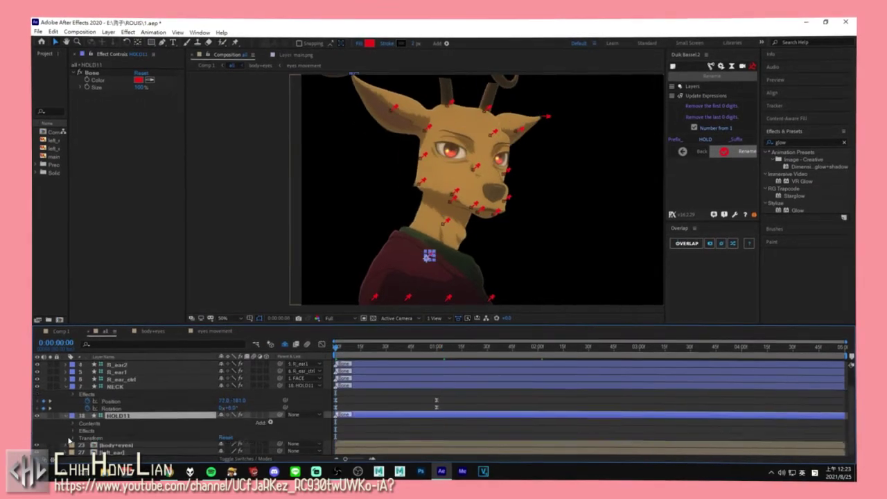
Step: Apply Duik Overlap between NECK and HOLD11, then select lower-body bones HOLD12–HOLD15
{"action": "scroll", "coordinate": [220, 401], "scroll_direction": "down", "scroll_amount": 1}
{"action": "left_click_drag", "start_coordinate": [223, 430], "coordinate": [238, 430]}
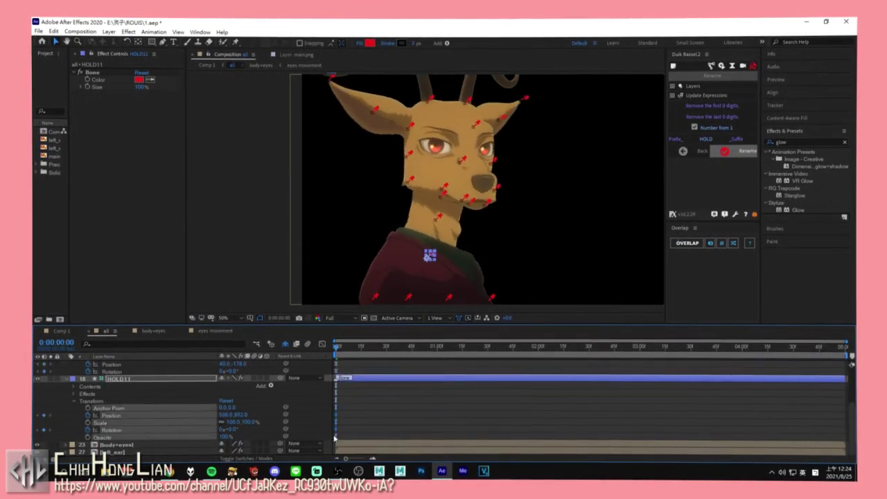
{"action": "left_click_drag", "start_coordinate": [422, 358], "coordinate": [450, 374]}
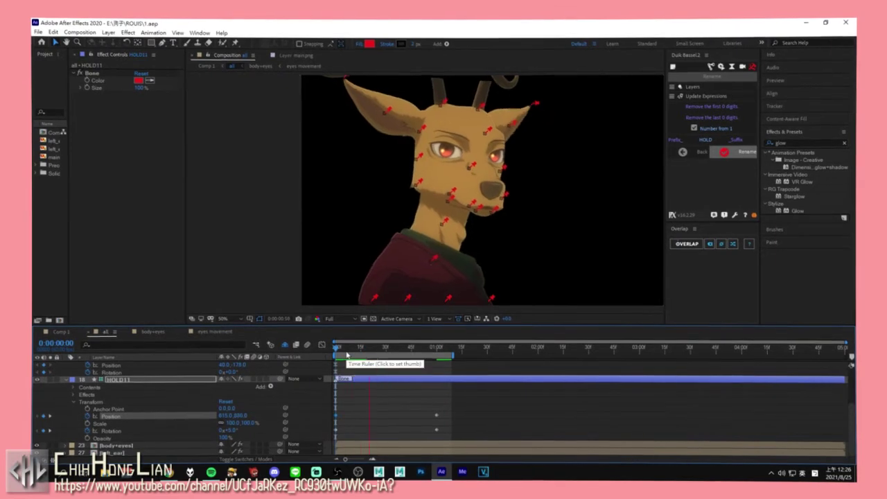
{"action": "left_click", "coordinate": [436, 217]}
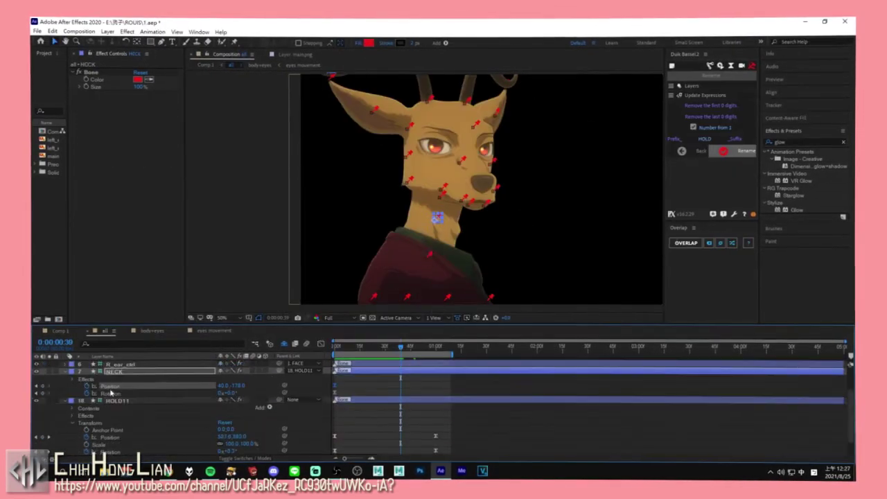
{"action": "left_click", "coordinate": [117, 400], "text": "ctrl"}
{"action": "left_click", "coordinate": [686, 242]}
{"action": "left_click", "coordinate": [473, 270]}
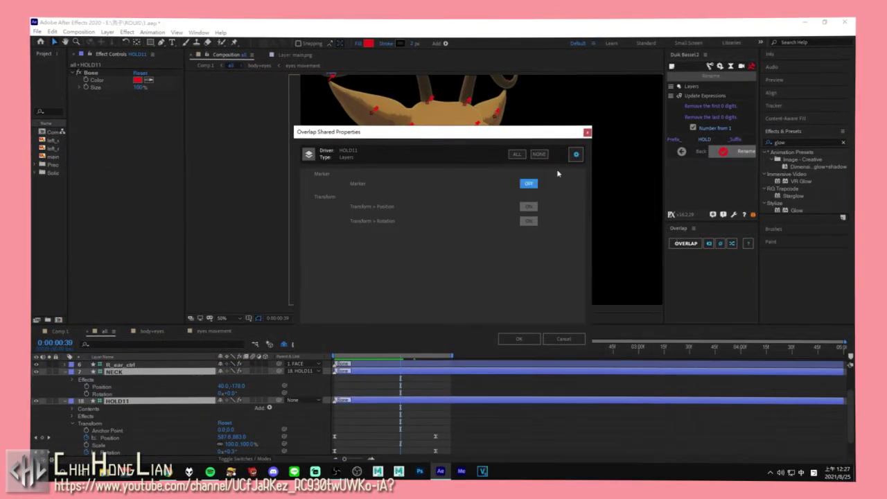
{"action": "left_click", "coordinate": [518, 339]}
{"action": "left_click_drag", "start_coordinate": [357, 284], "coordinate": [506, 309]}
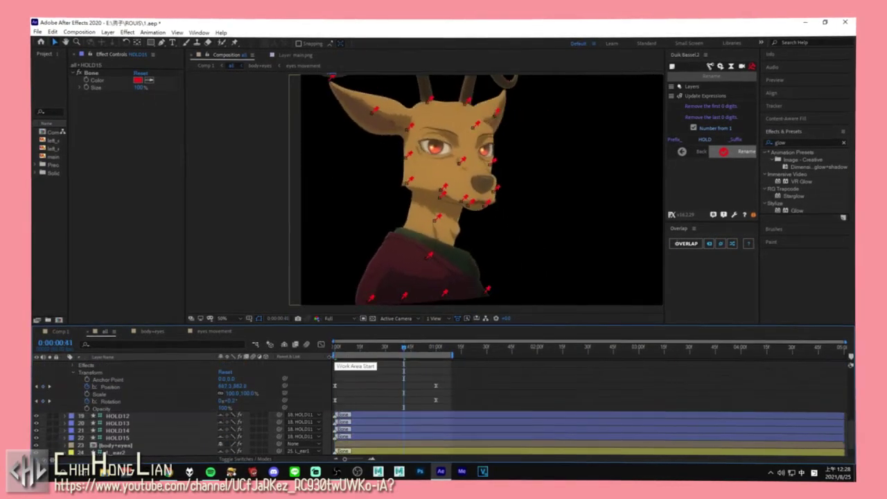
Step: Lengthen the ease influence on HOLD11's keyframe in the Graph Editor
{"action": "key", "text": "Home"}
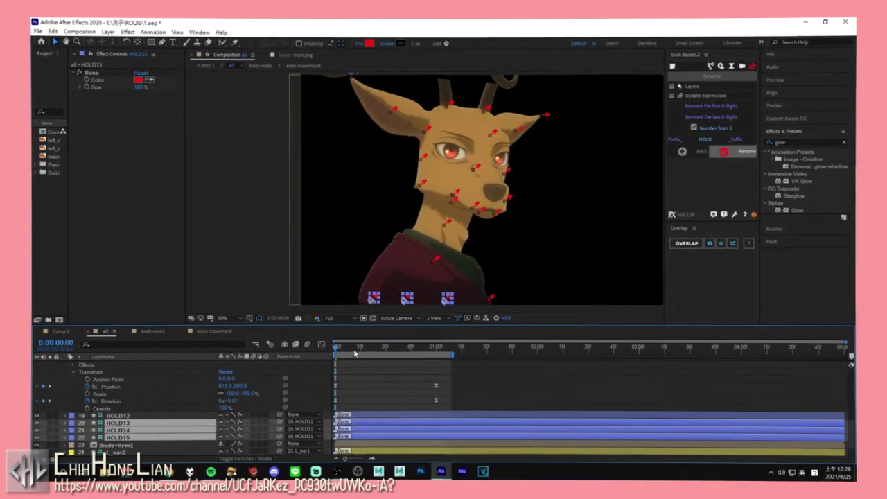
{"action": "left_click_drag", "start_coordinate": [335, 346], "coordinate": [396, 349]}
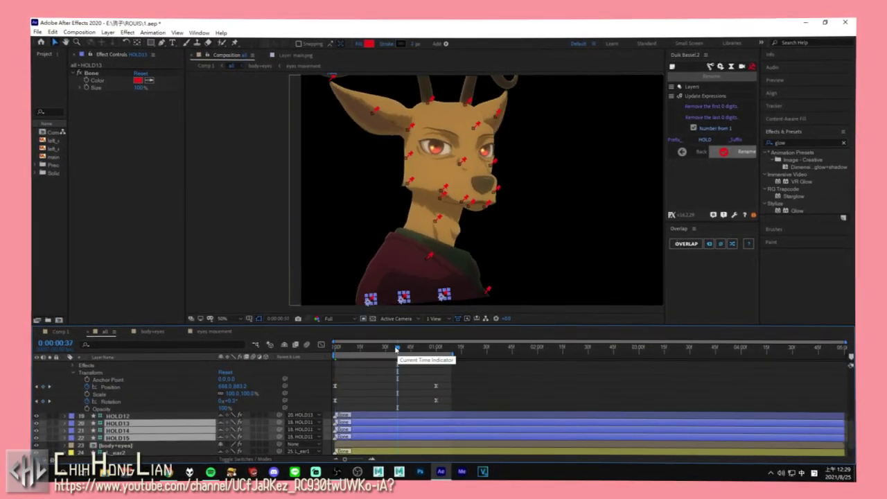
{"action": "left_click_drag", "start_coordinate": [412, 412], "coordinate": [322, 361]}
{"action": "left_click", "coordinate": [426, 253]}
{"action": "key", "text": "shift+F3"}
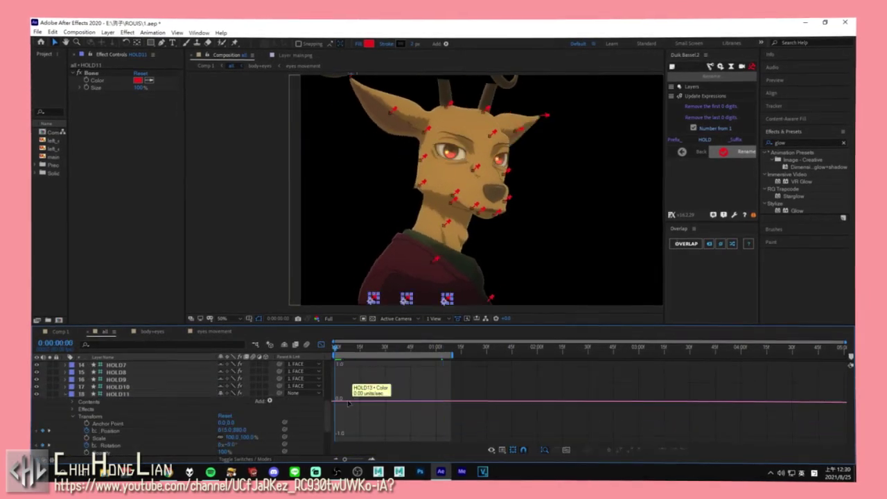
{"action": "left_click_drag", "start_coordinate": [439, 430], "coordinate": [498, 424]}
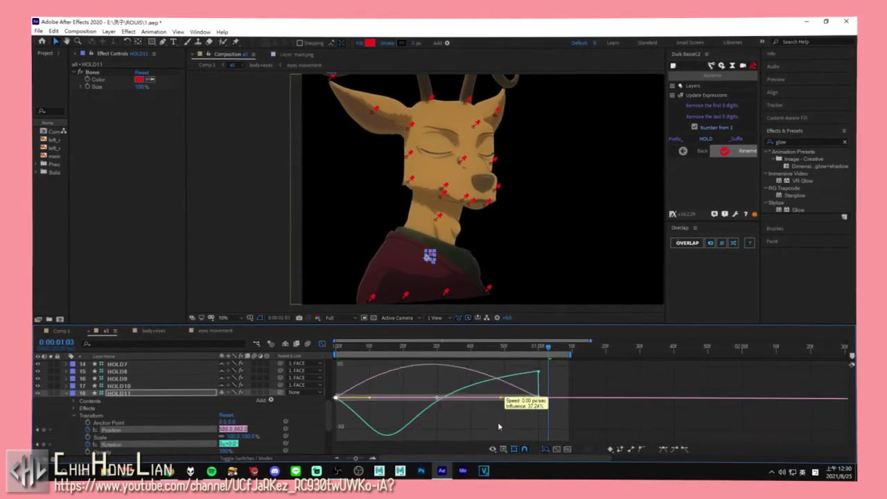
Step: Undo the last change, zoom the timeline out, and check the pose at 0:00:00:51
{"action": "left_click", "coordinate": [331, 347]}
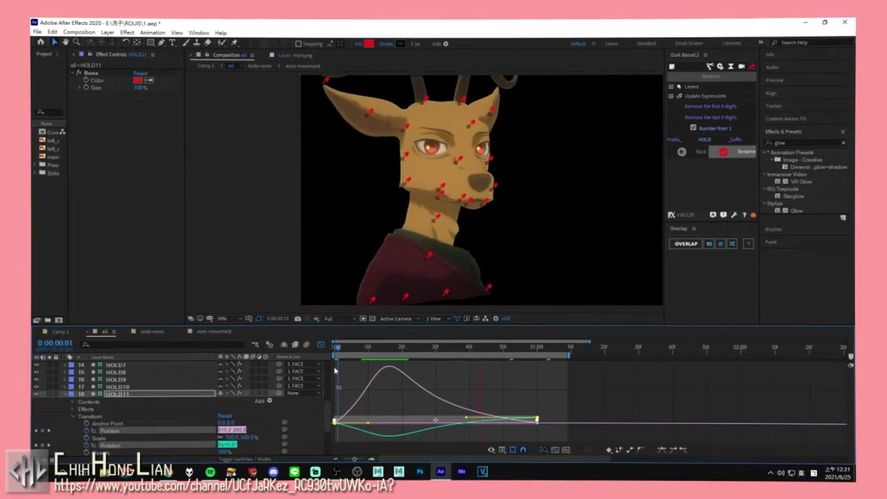
{"action": "key", "text": "ctrl+z"}
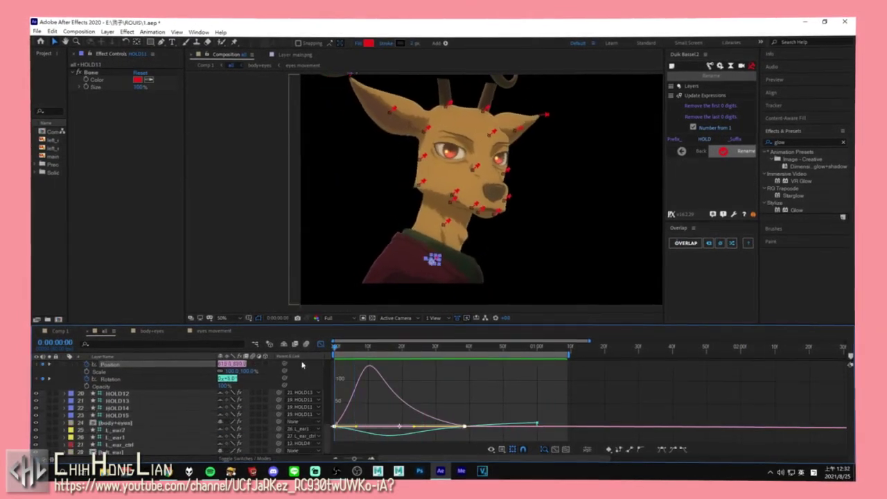
{"action": "key", "text": "space"}
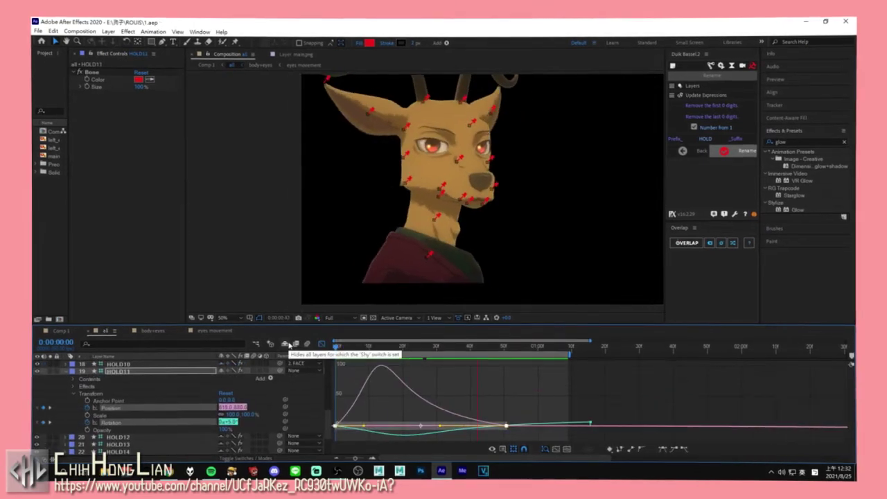
{"action": "key", "text": "minus"}
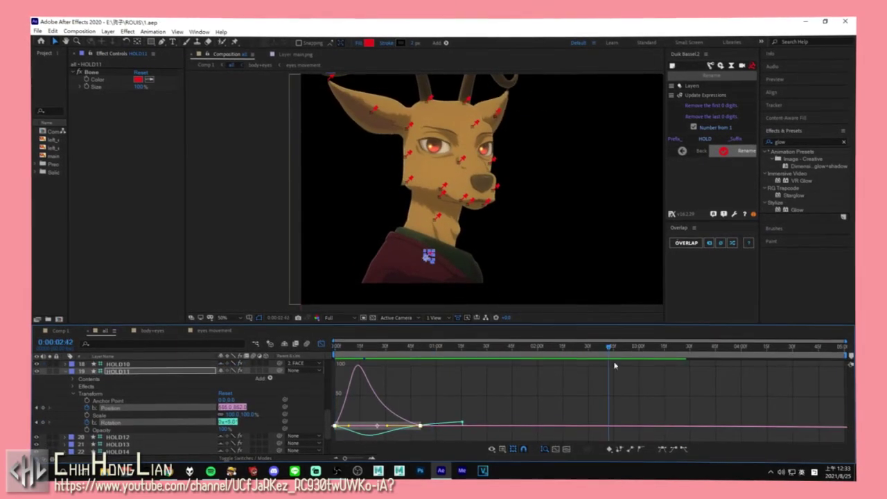
{"action": "key", "text": "shift+F3"}
{"action": "left_click", "coordinate": [422, 353]}
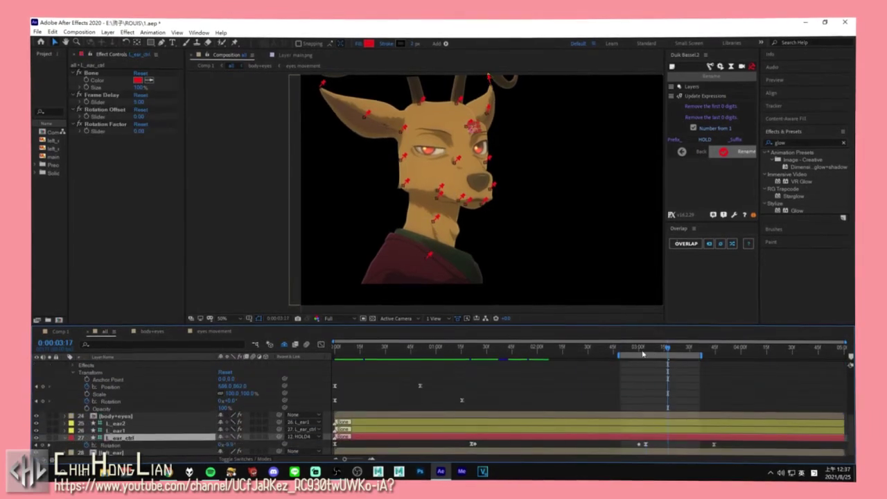
Step: Adjust the NECK keyframe's ease influence and preview the neck motion around 3:00
{"action": "mouse_move", "coordinate": [624, 352]}
{"action": "left_mouse_down"}
{"action": "mouse_move", "coordinate": [646, 348]}
{"action": "mouse_move", "coordinate": [613, 352]}
{"action": "left_mouse_up"}
{"action": "key", "text": "shift+F3"}
{"action": "key", "text": "shift+F3"}
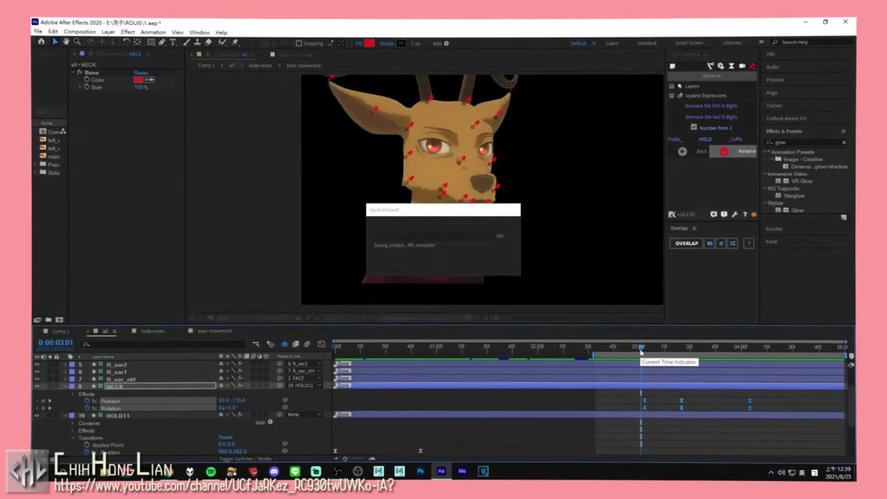
{"action": "left_click_drag", "start_coordinate": [658, 407], "coordinate": [650, 408]}
{"action": "left_click", "coordinate": [644, 349]}
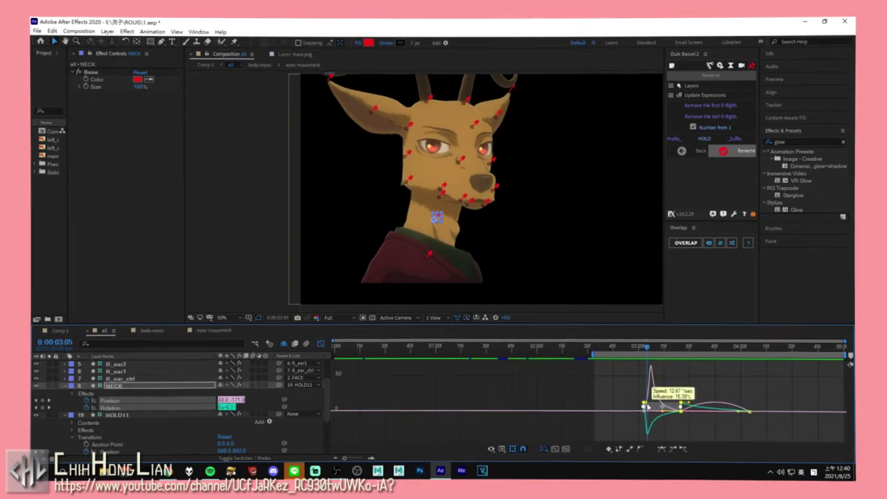
{"action": "left_click", "coordinate": [638, 349]}
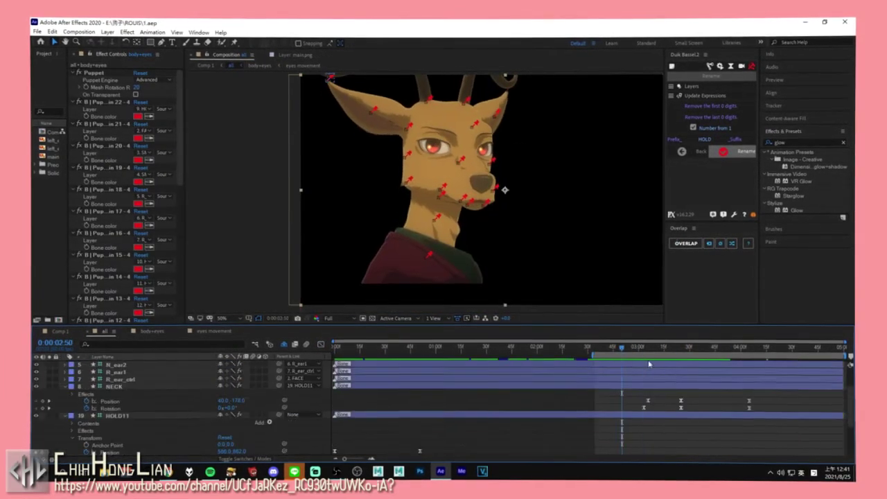
{"action": "left_click_drag", "start_coordinate": [636, 350], "coordinate": [690, 354]}
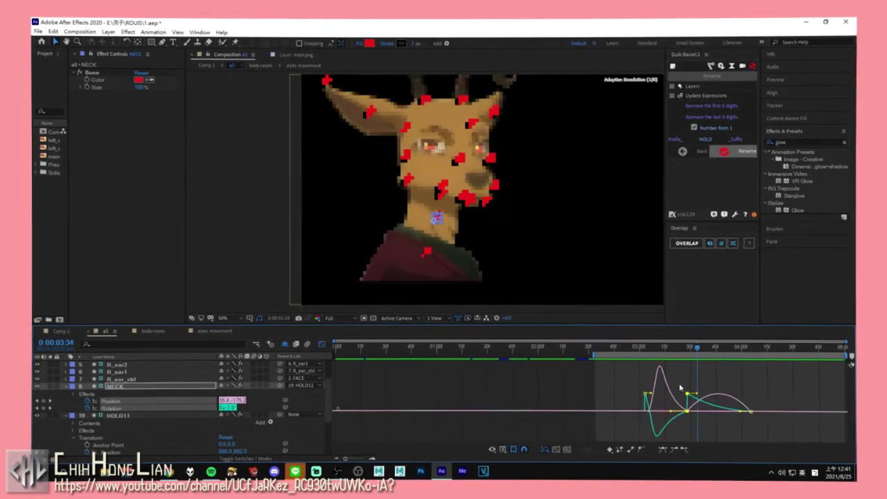
{"action": "key", "text": "shift+F3"}
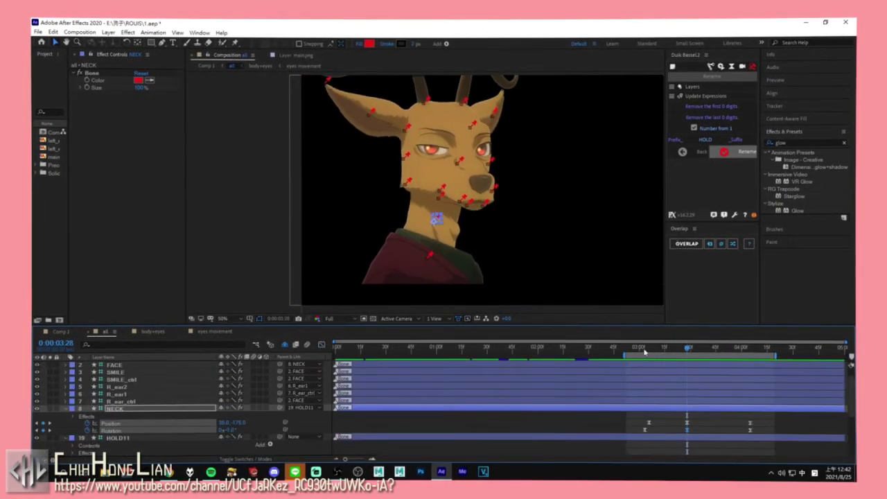
Step: Inspect the NECK and L_ear_ctrl rotation curves at the frame where the deer winks
{"action": "left_click_drag", "start_coordinate": [628, 345], "coordinate": [593, 349]}
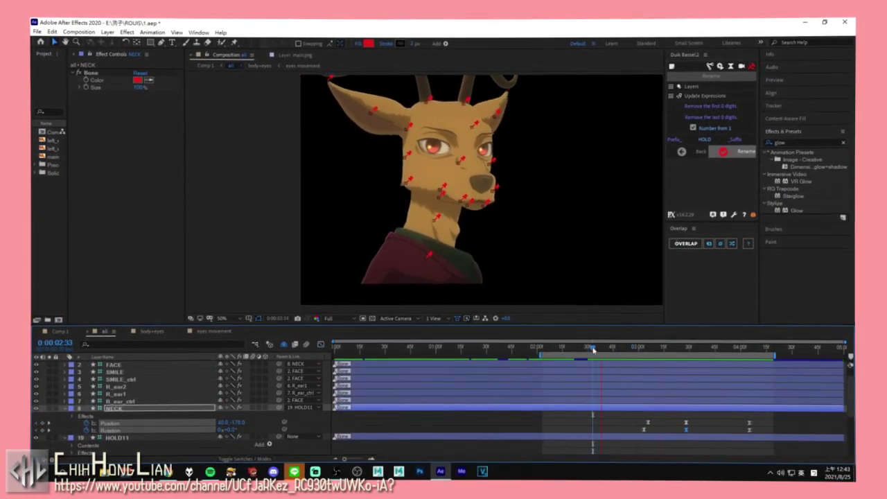
{"action": "left_click", "coordinate": [688, 426]}
{"action": "key", "text": "shift+F3"}
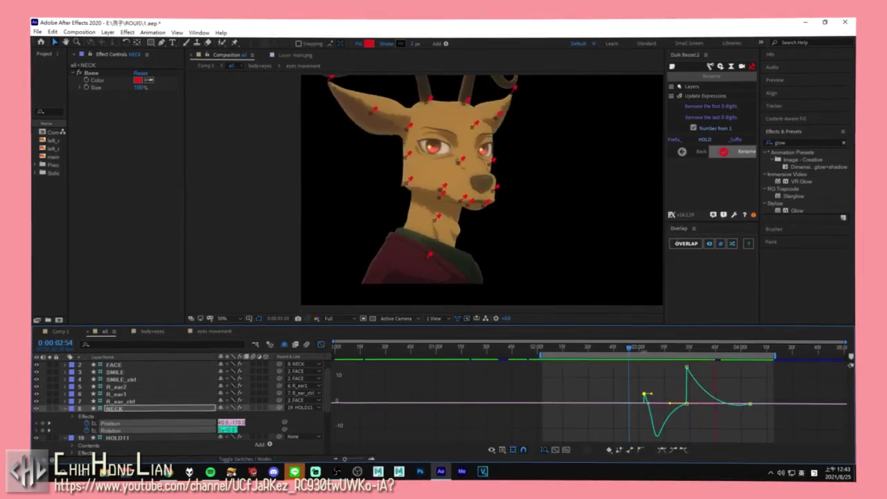
{"action": "key", "text": "shift+F3"}
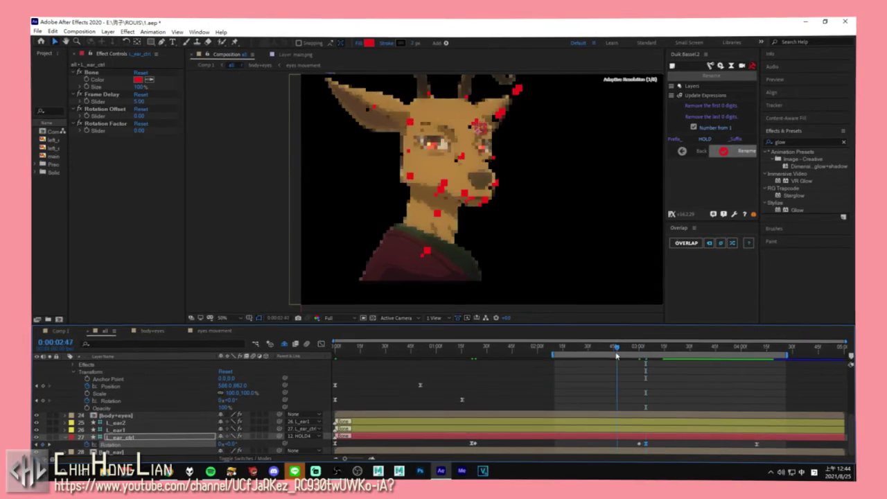
{"action": "left_click_drag", "start_coordinate": [695, 357], "coordinate": [643, 348]}
{"action": "key", "text": "shift+F3"}
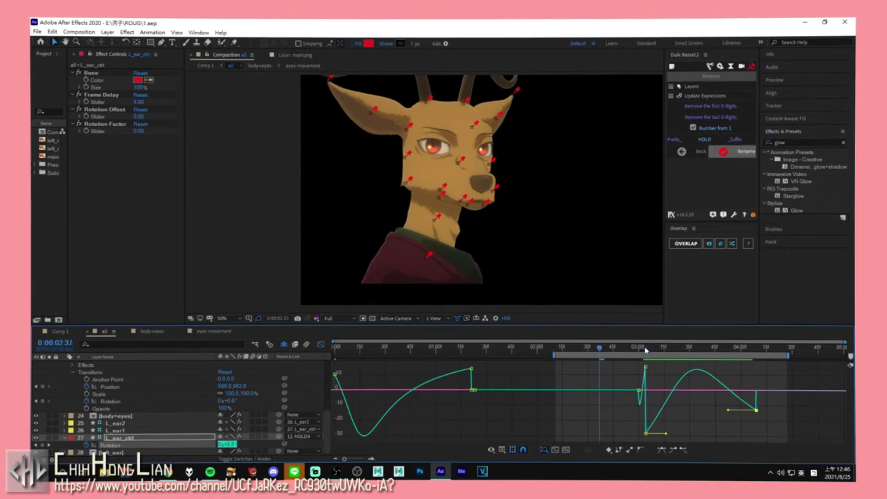
{"action": "key", "text": "shift+F3"}
Step: Show R_ear_ctrl's Rotation keyframes and view them as a curve
{"action": "left_click", "coordinate": [409, 125]}
{"action": "key", "text": "u"}
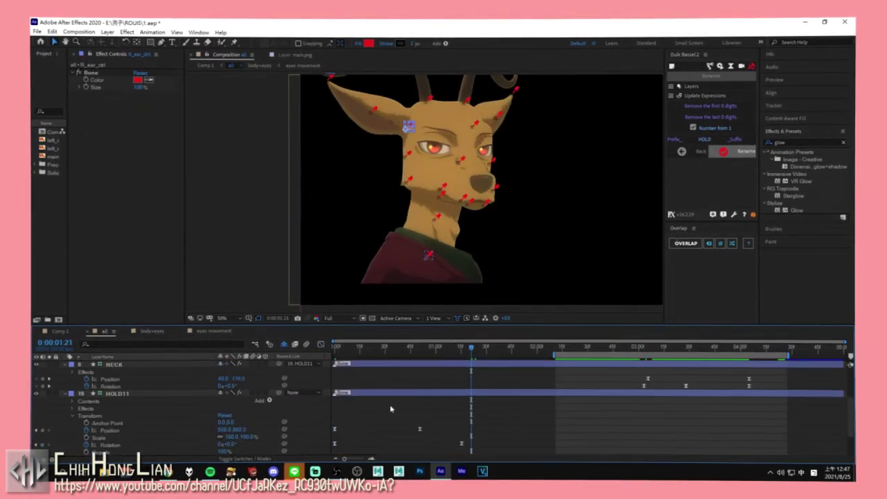
{"action": "key", "text": "u"}
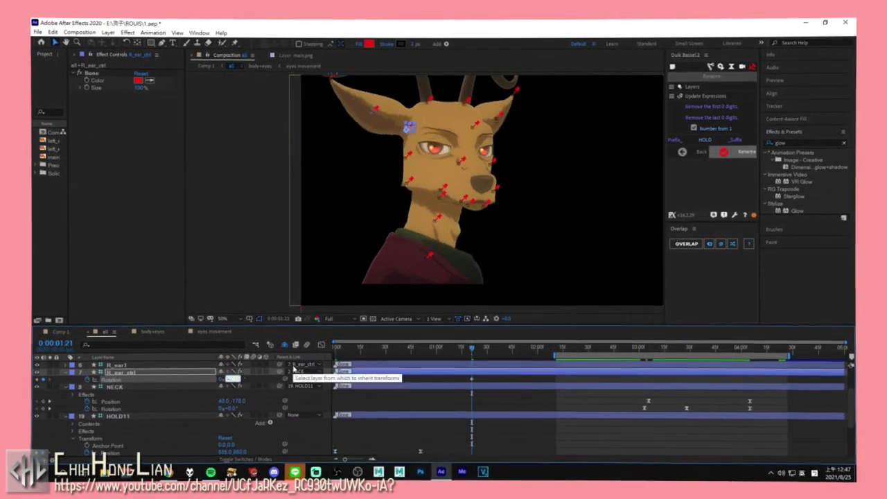
{"action": "key", "text": "shift+F3"}
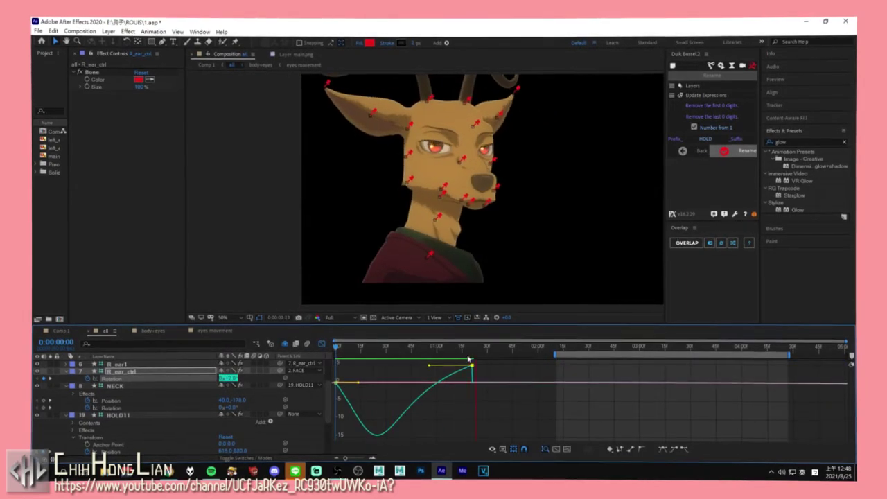
{"action": "key", "text": "shift+F3"}
{"action": "key", "text": "shift+F3"}
{"action": "key", "text": "shift+F3"}
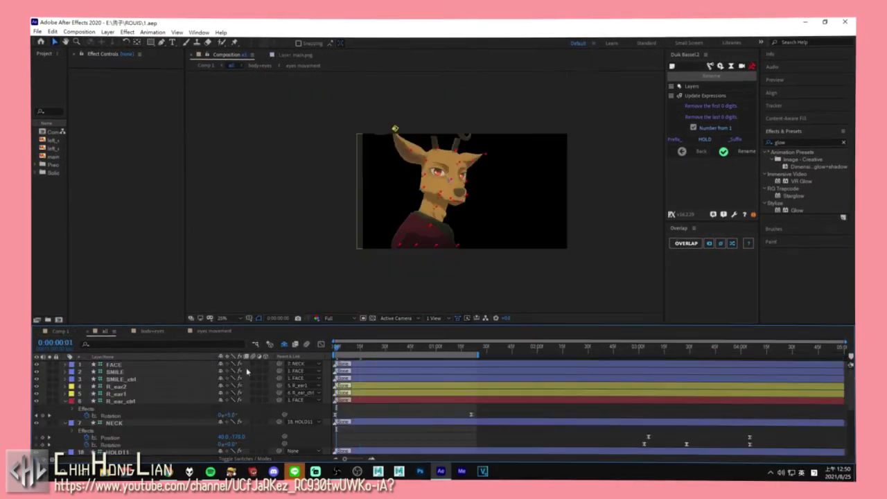
Step: Open main.png in the Layer panel and switch to the Brush tool
{"action": "double_click", "coordinate": [113, 408]}
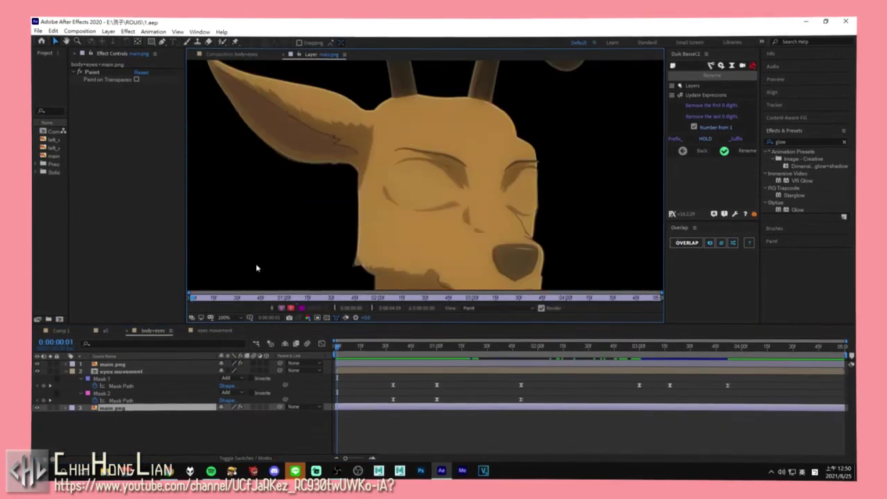
{"action": "scroll", "coordinate": [255, 263], "scroll_direction": "down", "scroll_amount": 3}
{"action": "key", "text": "ctrl+b"}
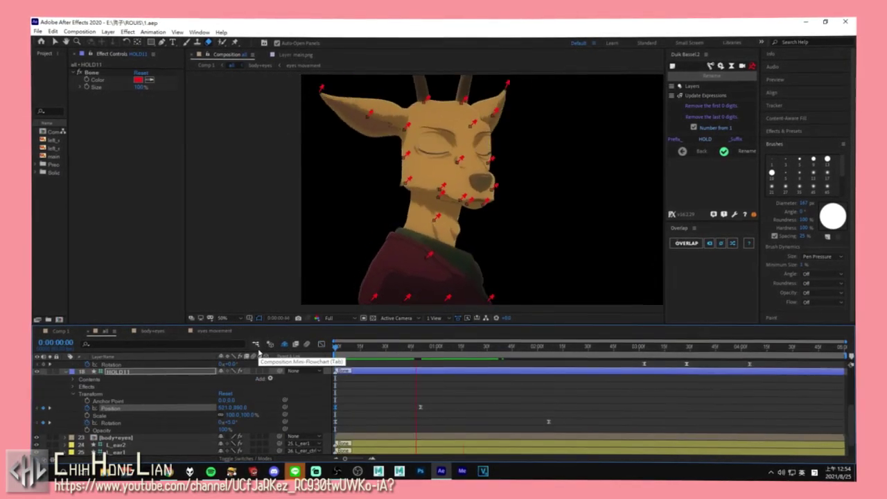
Step: Preview the deer animation and stretch the easing on a HOLD11 keyframe
{"action": "key", "text": "space"}
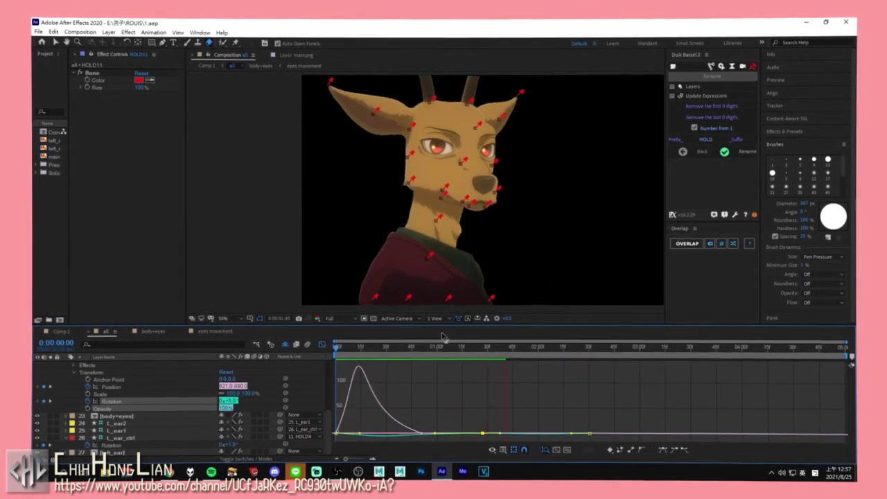
{"action": "key", "text": "shift+F3"}
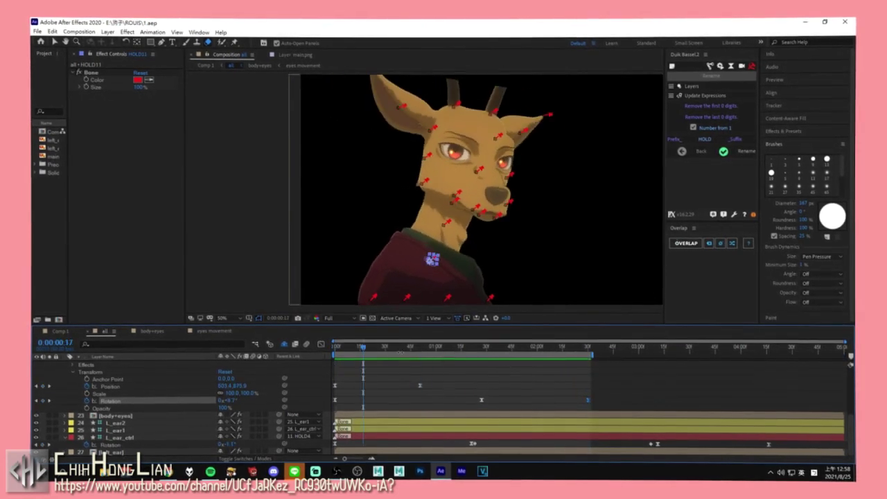
{"action": "left_click", "coordinate": [321, 344]}
{"action": "left_click_drag", "start_coordinate": [485, 419], "coordinate": [497, 422]}
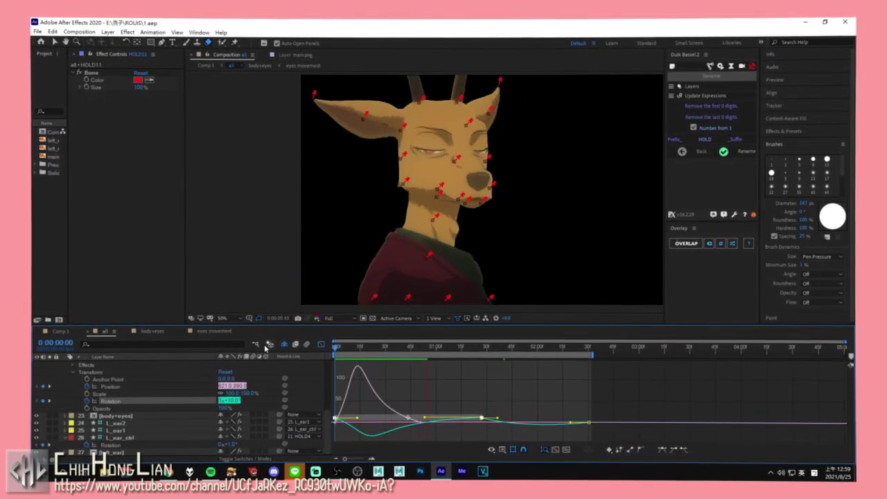
{"action": "left_click", "coordinate": [320, 344]}
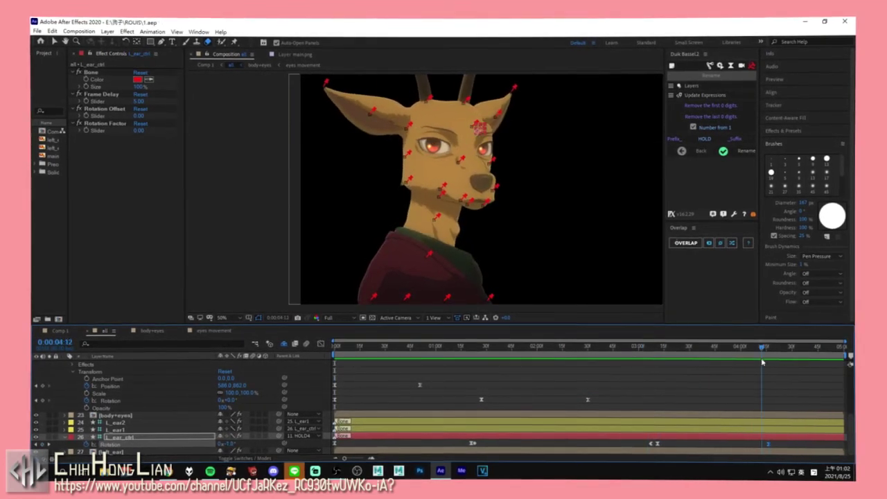
Step: Check the L_ear_ctrl rotation curve by scrubbing through the ear motion
{"action": "key", "text": "shift+F3"}
{"action": "left_click_drag", "start_coordinate": [762, 361], "coordinate": [723, 362]}
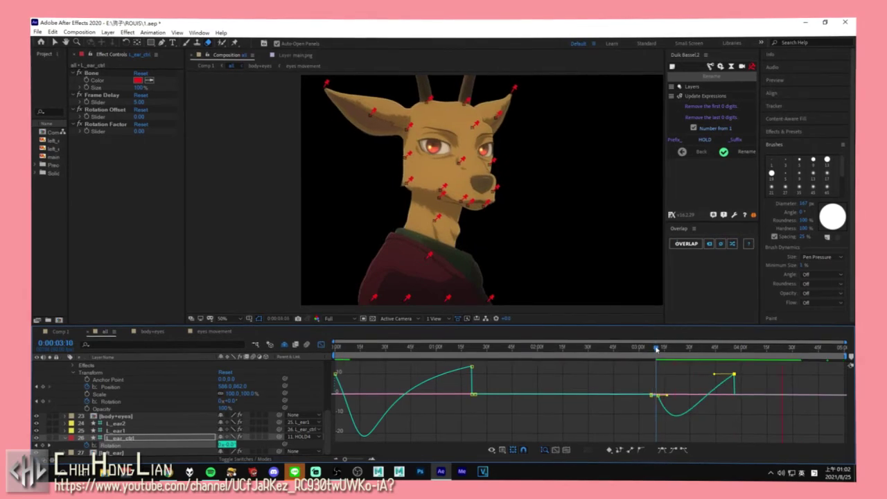
{"action": "left_click_drag", "start_coordinate": [651, 351], "coordinate": [731, 351]}
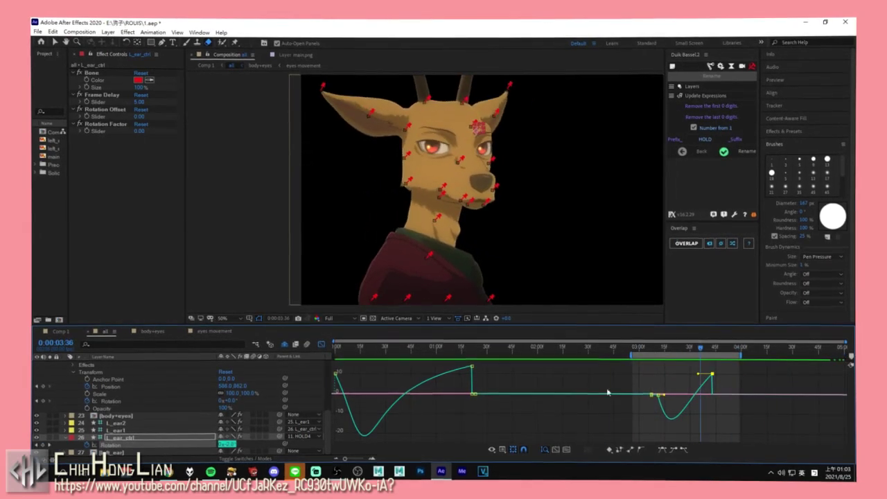
Step: Marquee-select a group of R_ear_ctrl rotation keys and review the NECK head motion
{"action": "key", "text": "shift+F3"}
{"action": "left_click", "coordinate": [263, 424]}
{"action": "left_click_drag", "start_coordinate": [632, 349], "coordinate": [690, 355]}
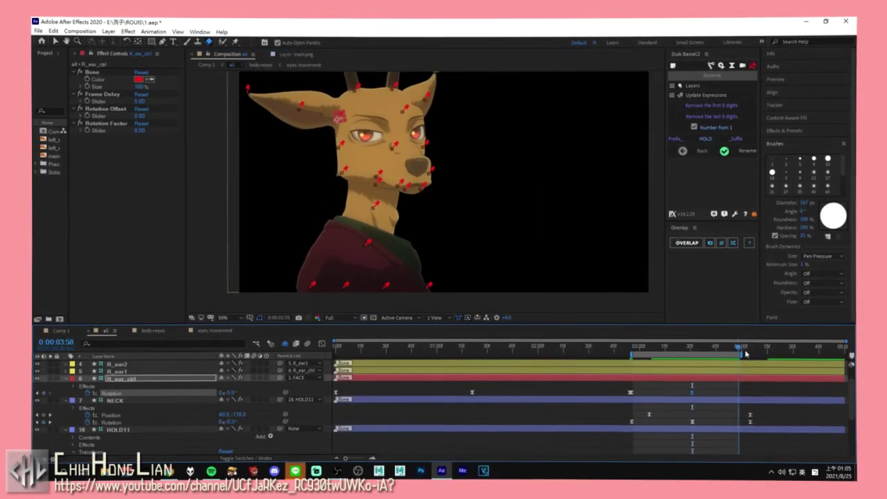
{"action": "left_click_drag", "start_coordinate": [686, 405], "coordinate": [717, 387]}
{"action": "key", "text": "shift+F3"}
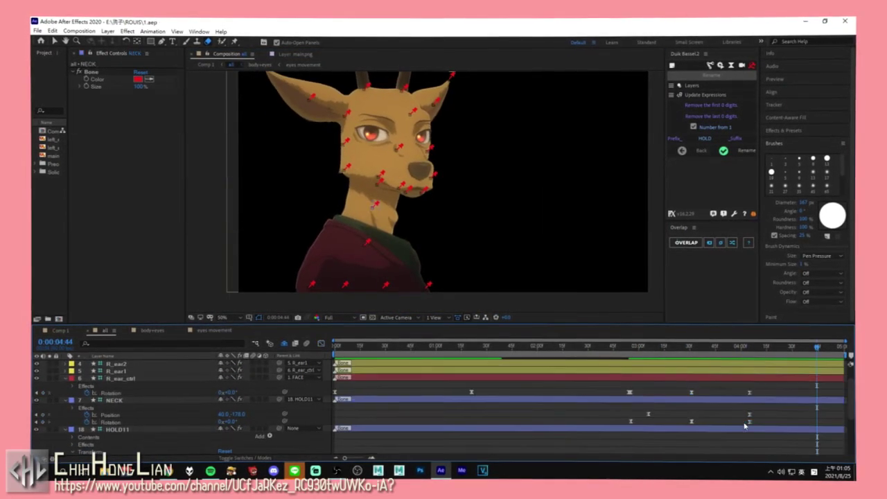
{"action": "left_click", "coordinate": [602, 346]}
{"action": "left_click_drag", "start_coordinate": [610, 347], "coordinate": [626, 354]}
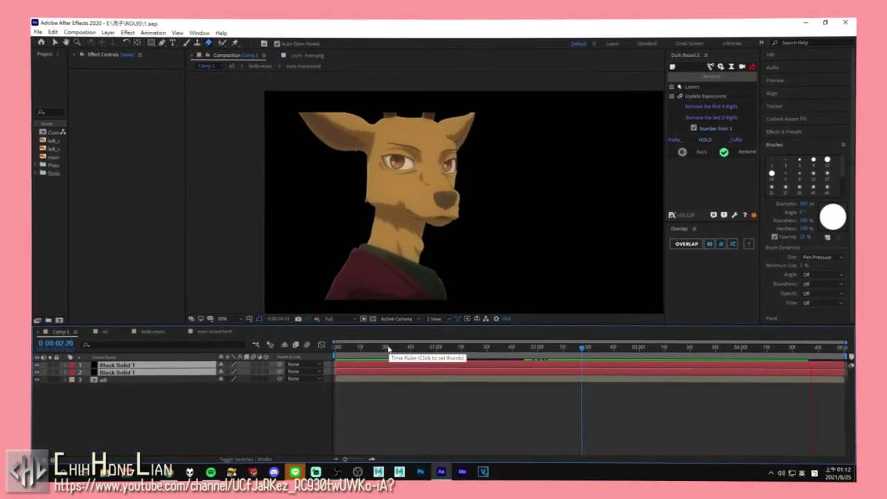
Step: Change the background Gradient Ramp's shape to Radial Ramp
{"action": "left_click_drag", "start_coordinate": [387, 349], "coordinate": [329, 353]}
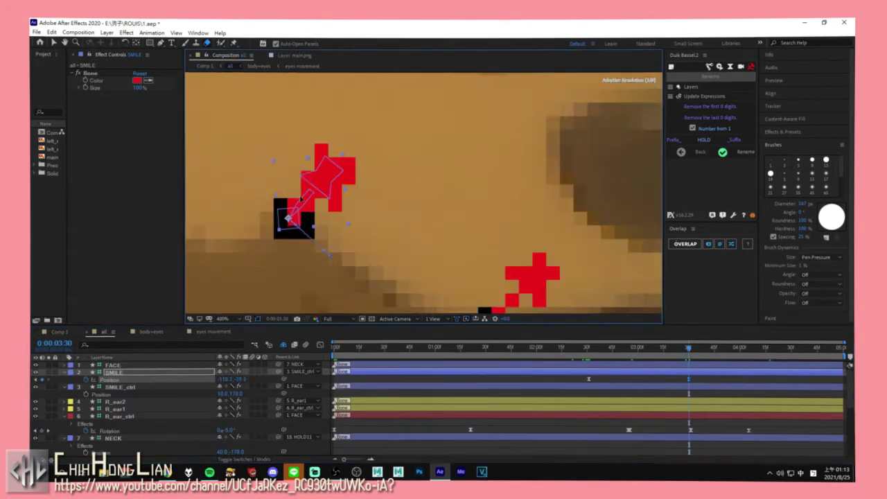
{"action": "left_click_drag", "start_coordinate": [582, 352], "coordinate": [601, 351]}
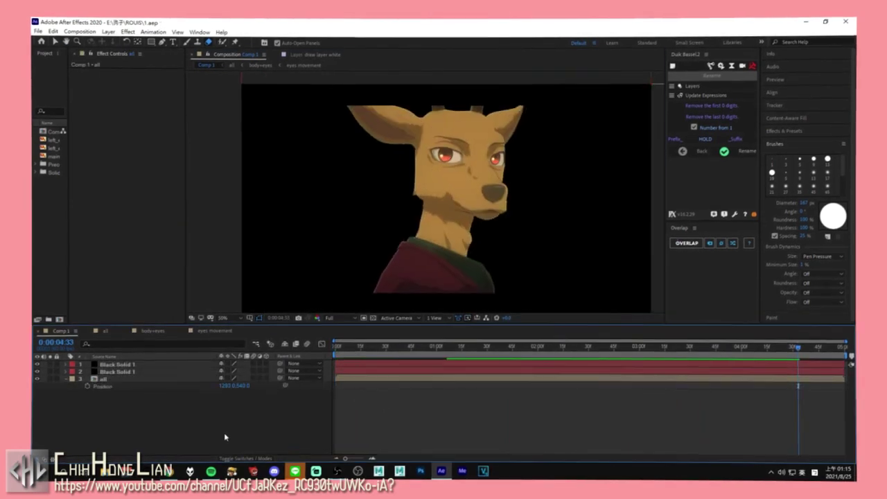
{"action": "left_click", "coordinate": [157, 129]}
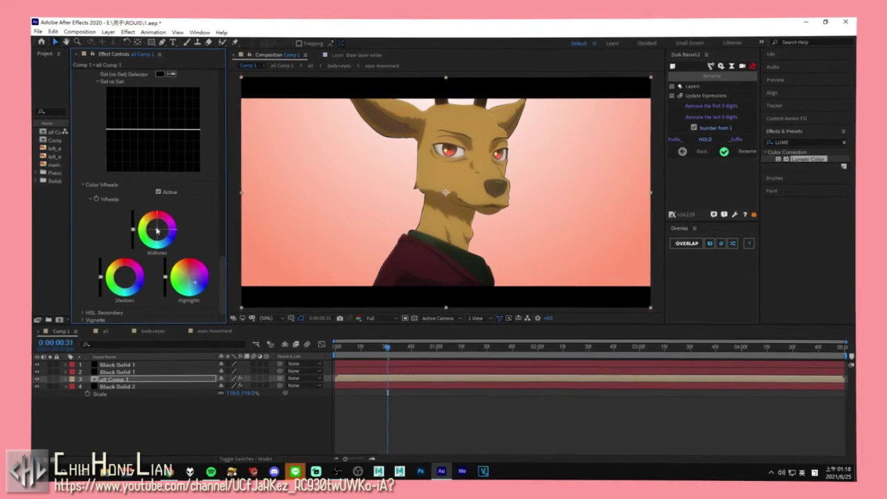
Step: Review the Lumetri Color settings and play back the graded animation
{"action": "scroll", "coordinate": [157, 231], "scroll_direction": "up", "scroll_amount": 10}
{"action": "scroll", "coordinate": [164, 167], "scroll_direction": "up", "scroll_amount": 5}
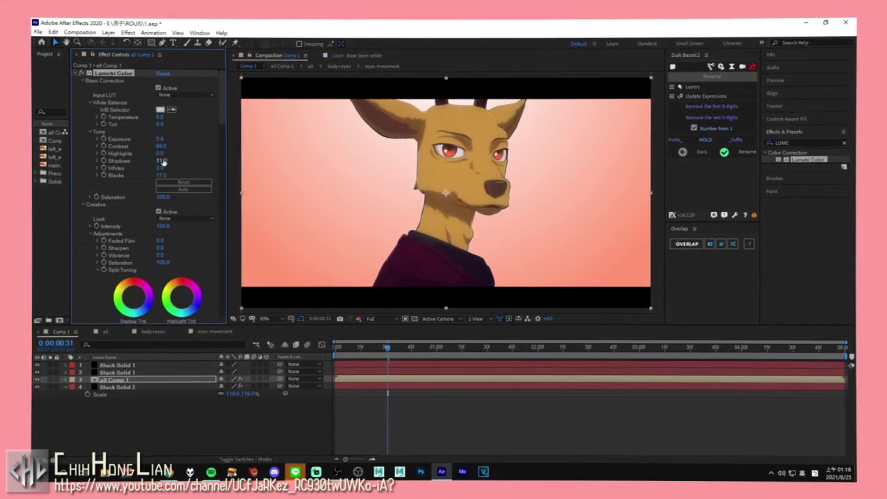
{"action": "scroll", "coordinate": [174, 156], "scroll_direction": "down", "scroll_amount": 3}
{"action": "scroll", "coordinate": [181, 166], "scroll_direction": "down", "scroll_amount": 6}
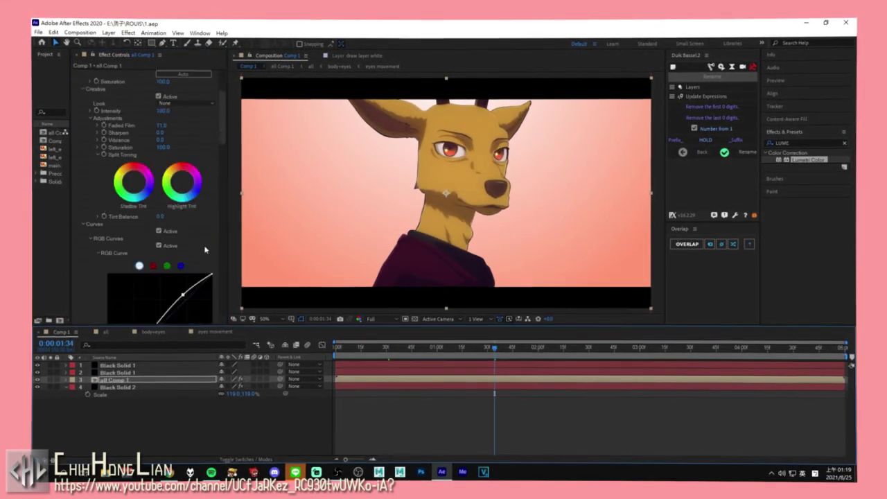
{"action": "scroll", "coordinate": [164, 140], "scroll_direction": "up", "scroll_amount": 9}
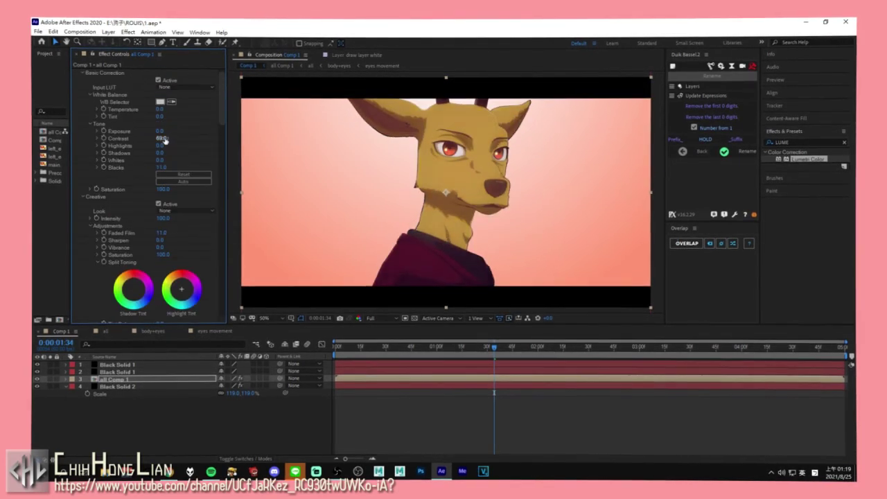
{"action": "key", "text": "space"}
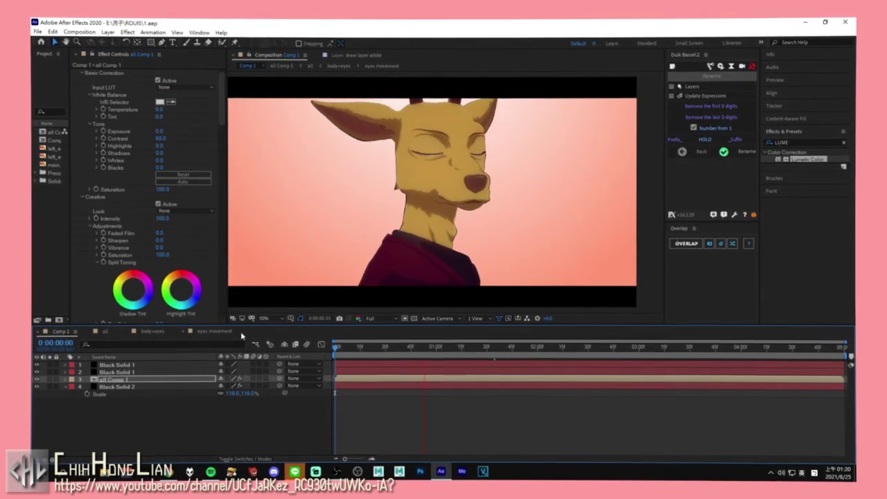
Step: Bend the Lumetri RGB and red curves
{"action": "scroll", "coordinate": [76, 235], "scroll_direction": "down", "scroll_amount": 9}
{"action": "left_click_drag", "start_coordinate": [177, 208], "coordinate": [181, 200]}
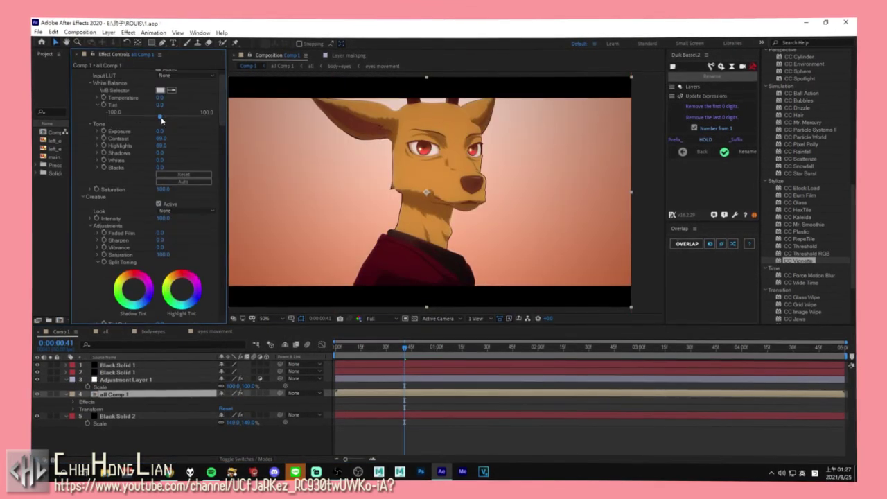
{"action": "scroll", "coordinate": [172, 225], "scroll_direction": "down", "scroll_amount": 10}
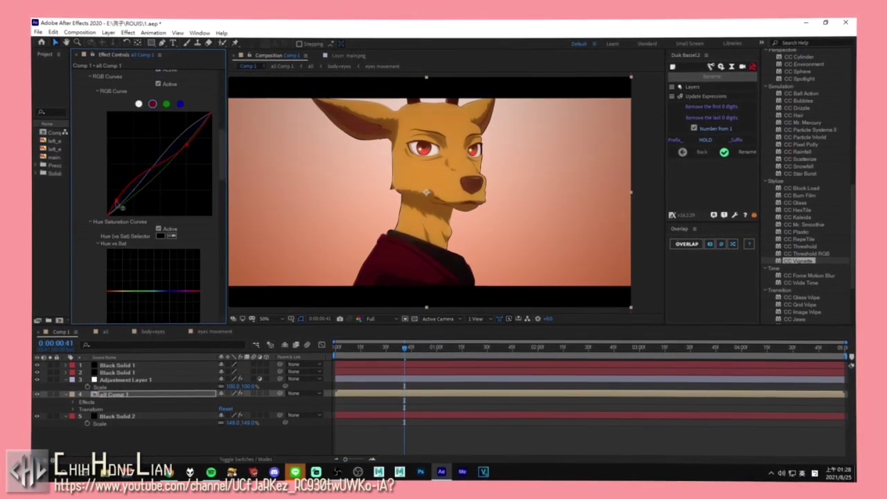
{"action": "left_click_drag", "start_coordinate": [164, 168], "coordinate": [165, 126]}
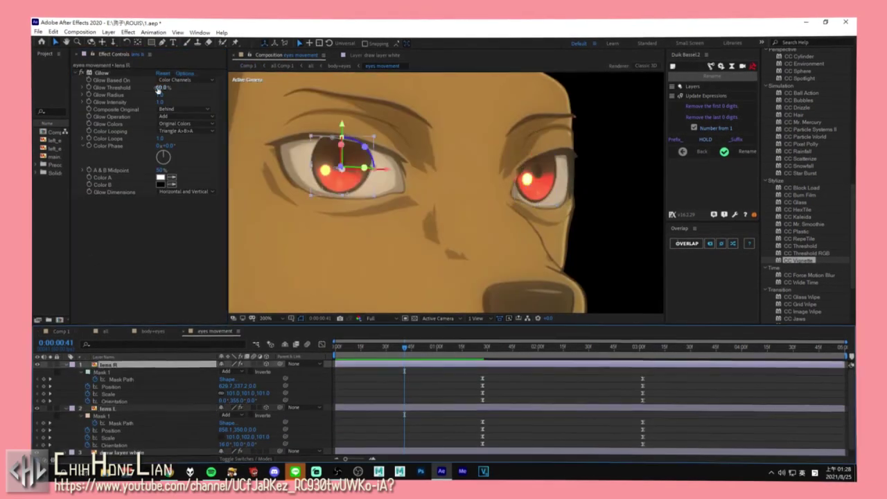